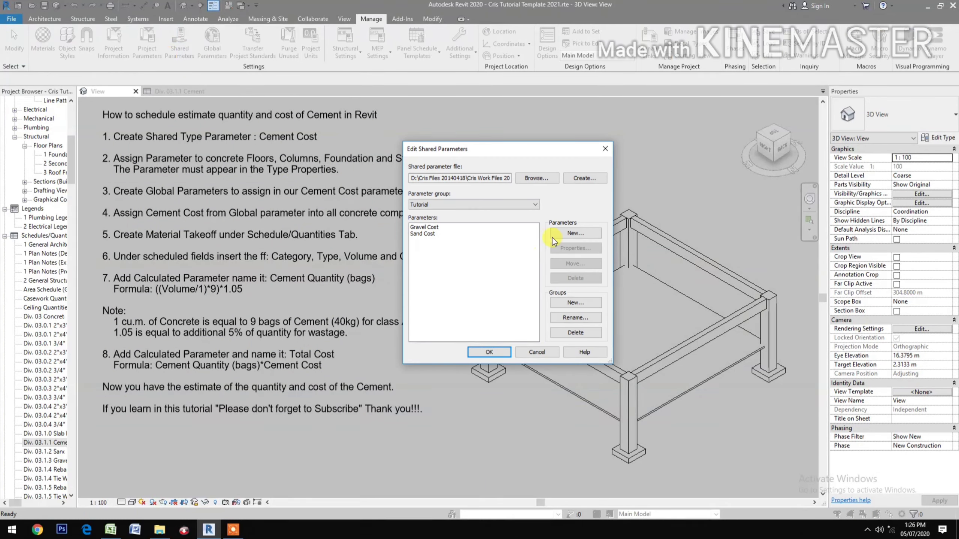
Step: Create a shared parameter named Cement Cost of type Currency in the Tutorial parameter group
{"action": "left_click", "coordinate": [559, 233]}
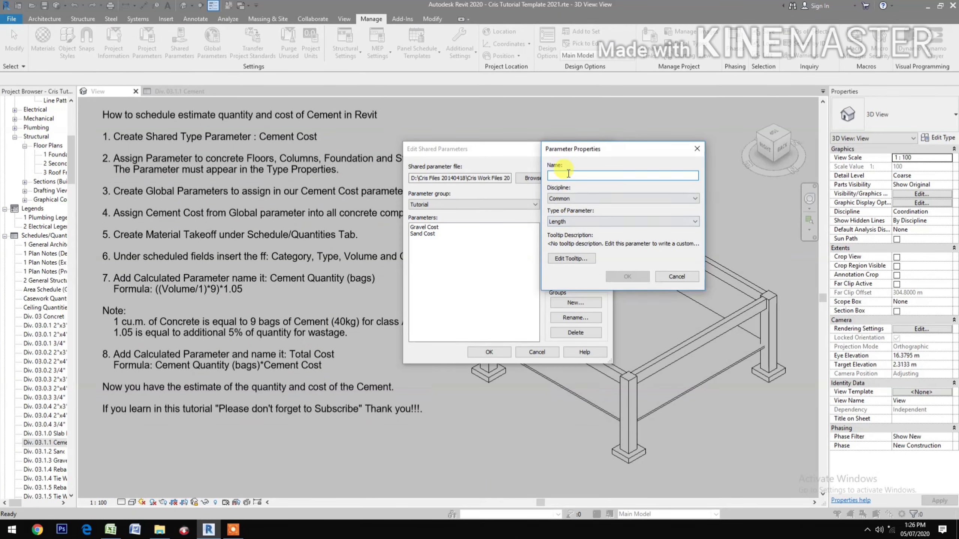
{"action": "type", "text": "Cement Cost"}
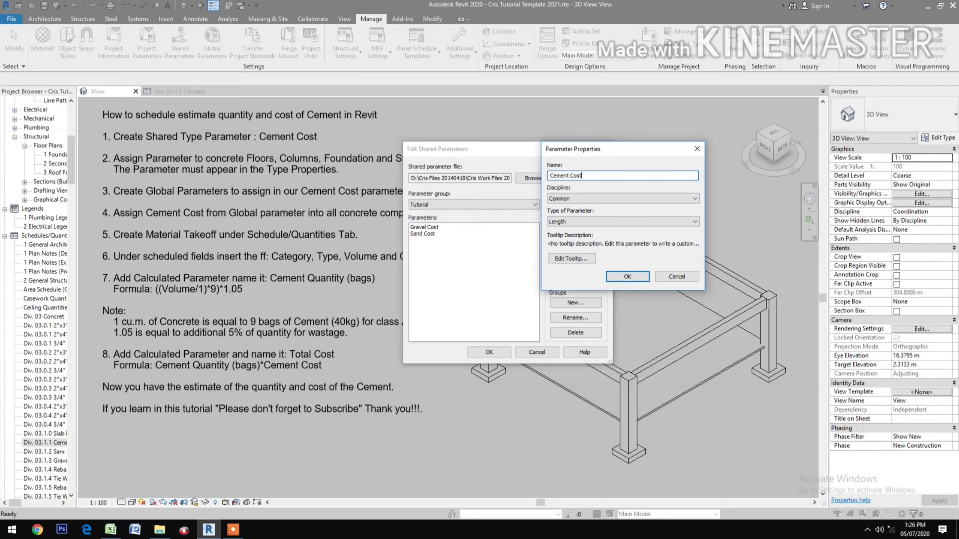
{"action": "left_click", "coordinate": [576, 219]}
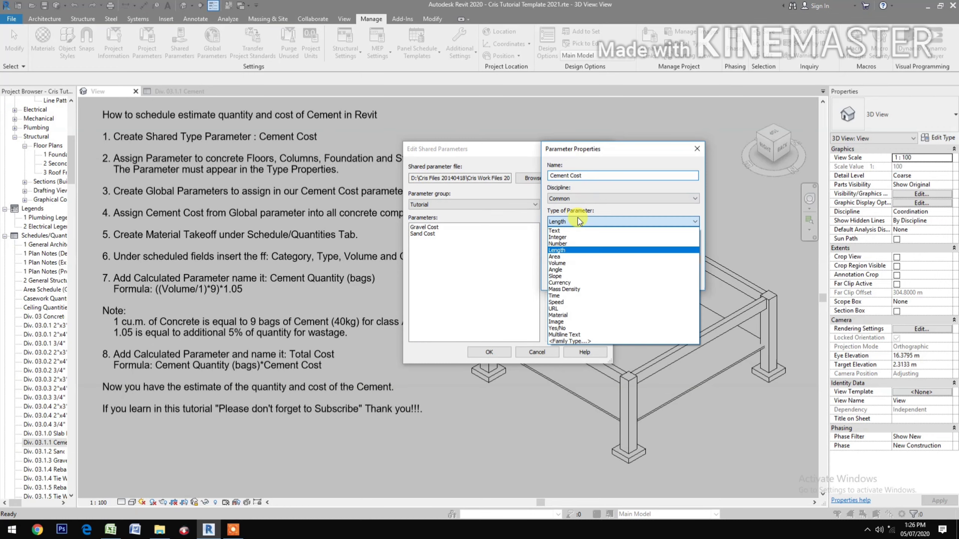
{"action": "left_click", "coordinate": [575, 279]}
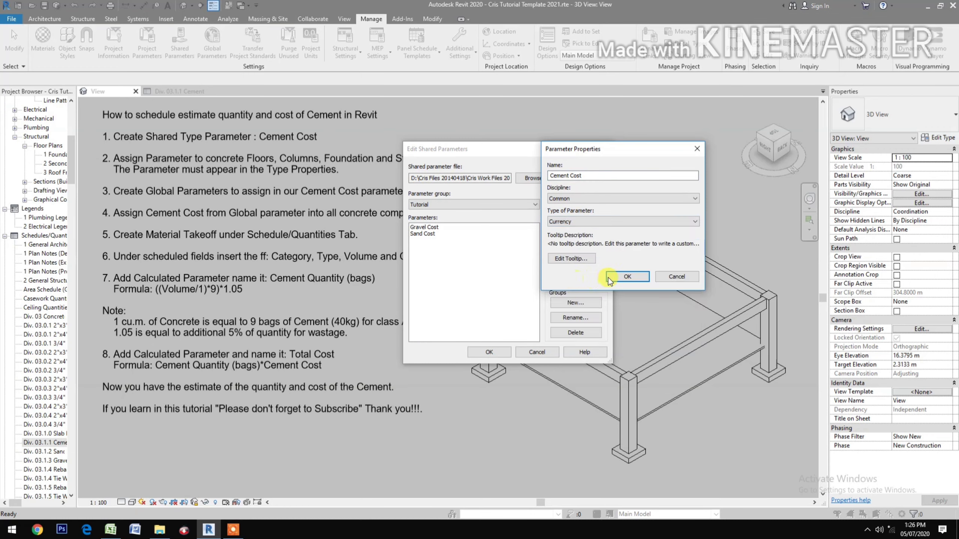
{"action": "left_click", "coordinate": [618, 275]}
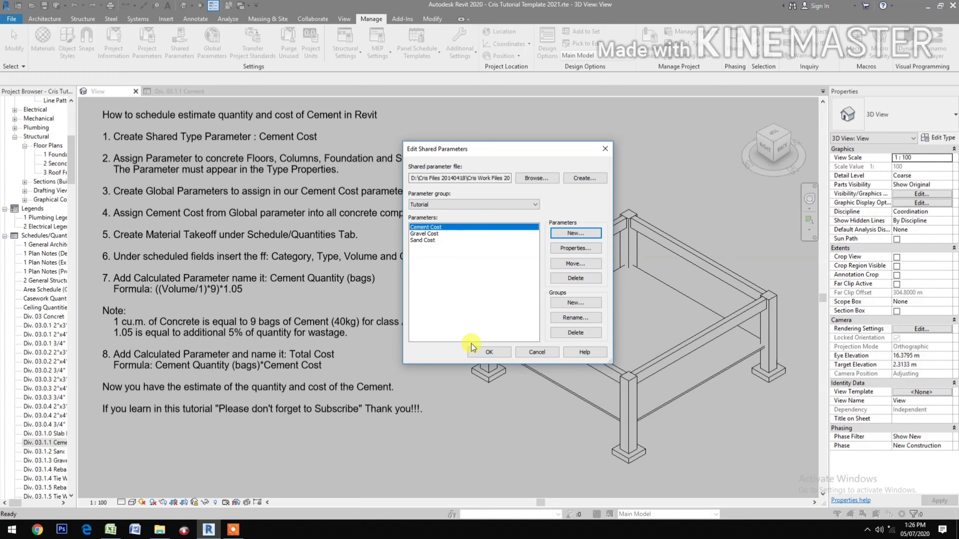
{"action": "left_click", "coordinate": [483, 352]}
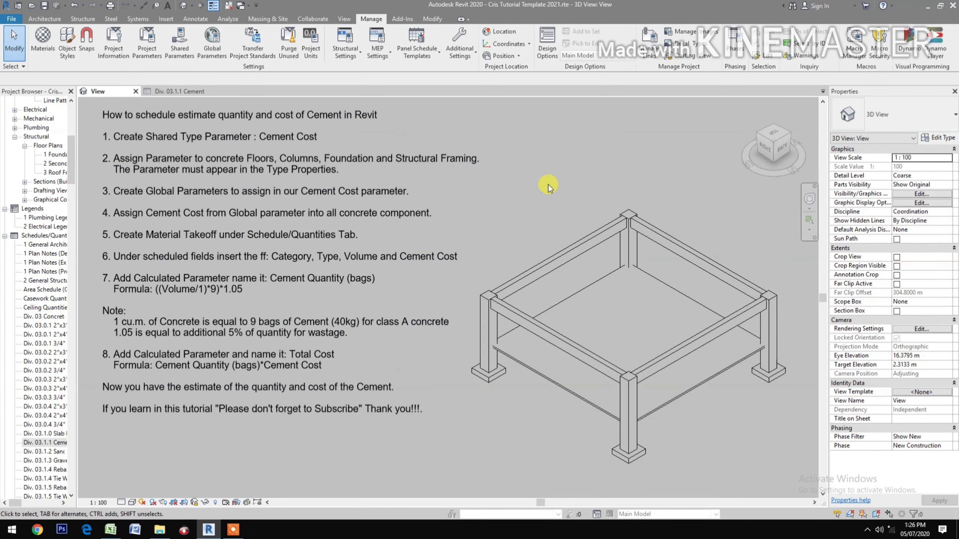
Step: Add the shared Cement Cost parameter to the project as a Type parameter grouped under Identity Data
{"action": "left_click", "coordinate": [148, 43]}
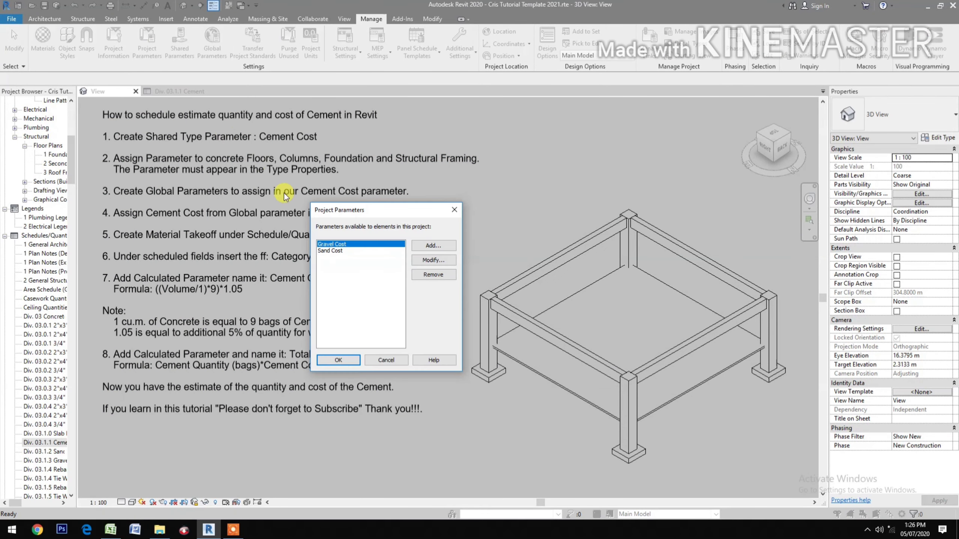
{"action": "left_click", "coordinate": [431, 245]}
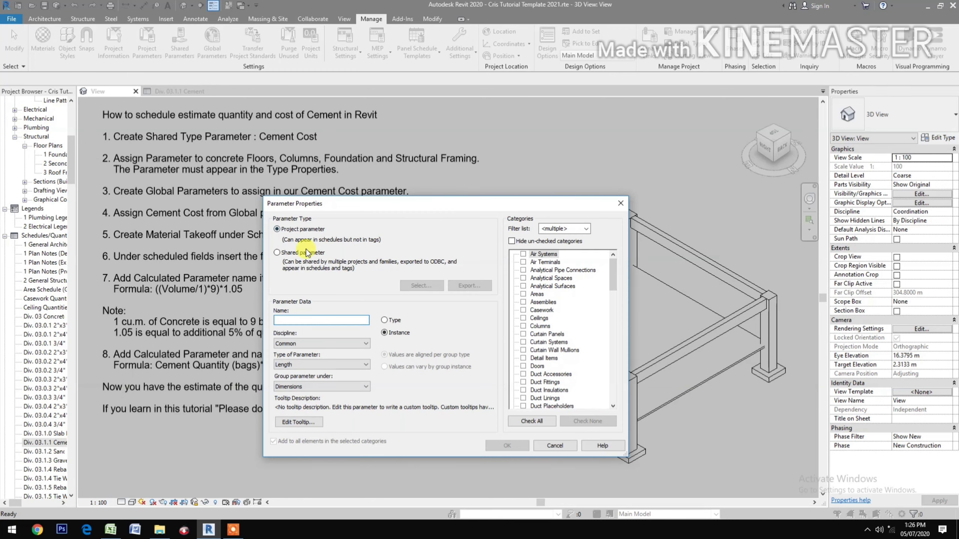
{"action": "left_click", "coordinate": [288, 253]}
{"action": "left_click", "coordinate": [421, 286]}
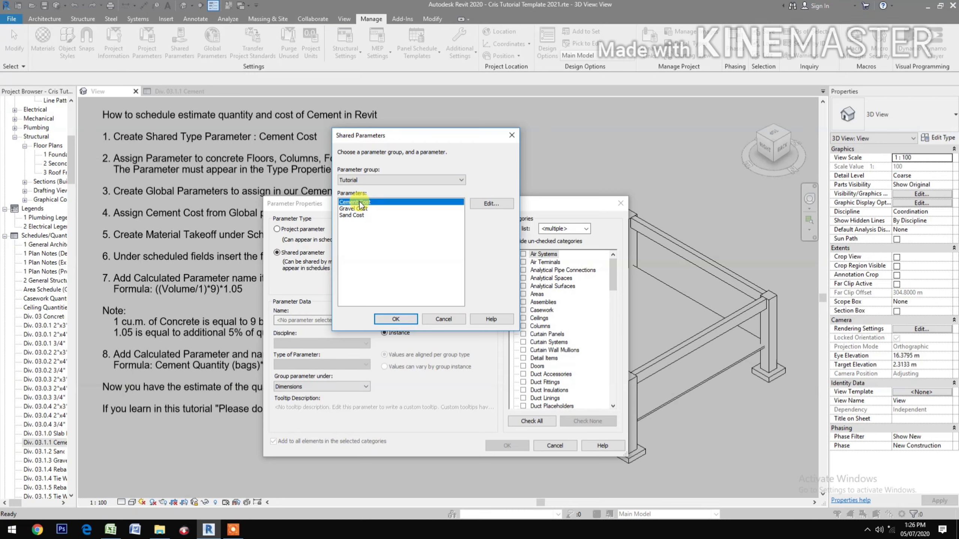
{"action": "left_click", "coordinate": [395, 320]}
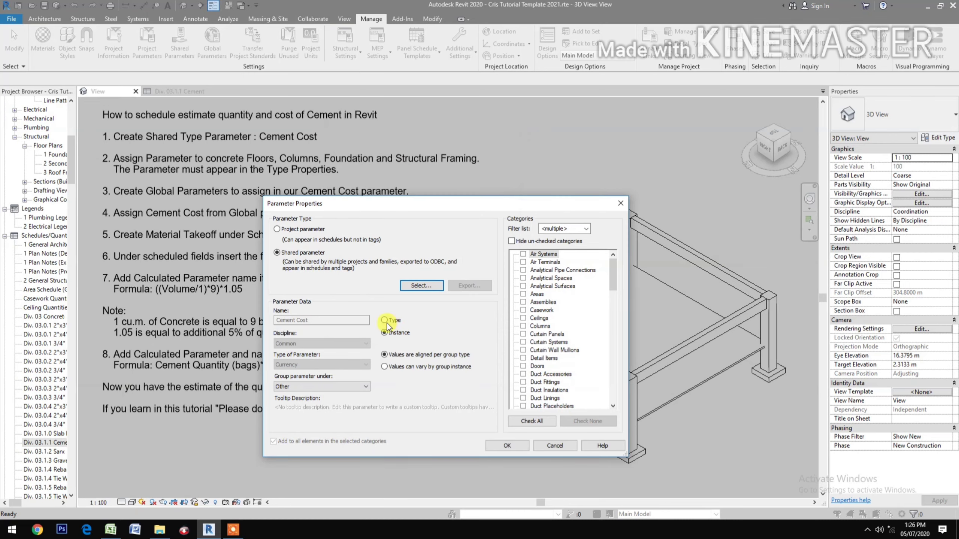
{"action": "left_click", "coordinate": [384, 320]}
{"action": "left_click", "coordinate": [321, 386]}
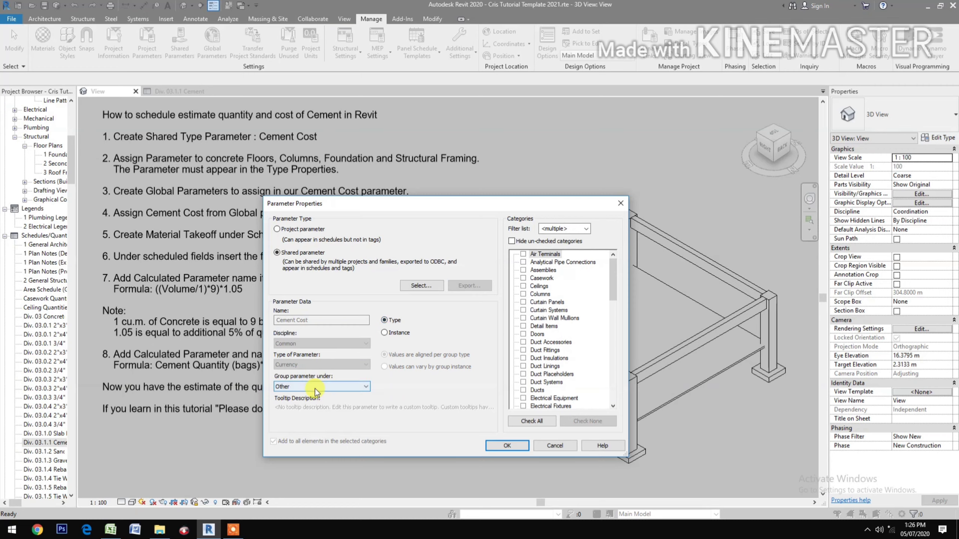
{"action": "left_click", "coordinate": [302, 215]}
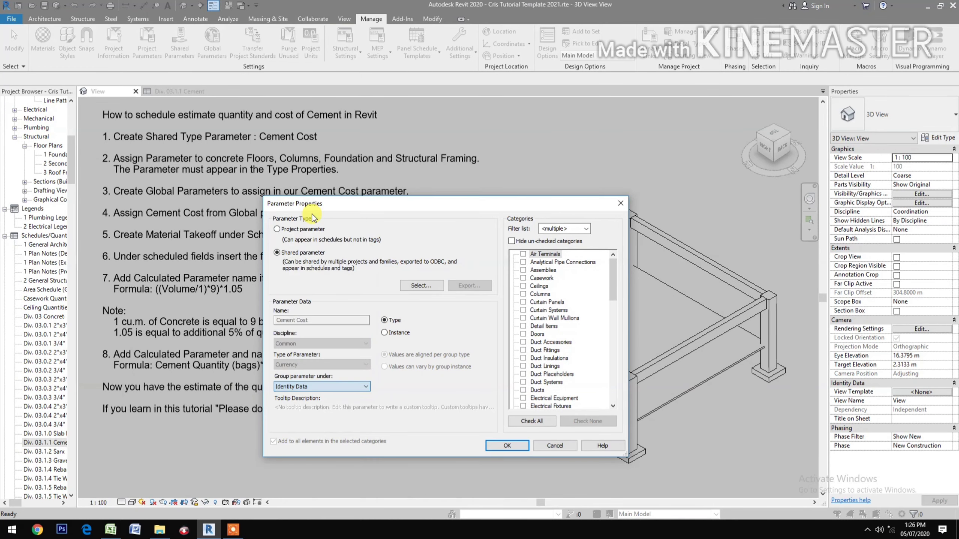
Step: Assign the Cement Cost parameter to the Floors, Structural Columns, Structural Foundations and Structural Framing categories
{"action": "scroll", "coordinate": [537, 321], "scroll_direction": "down", "scroll_amount": 3}
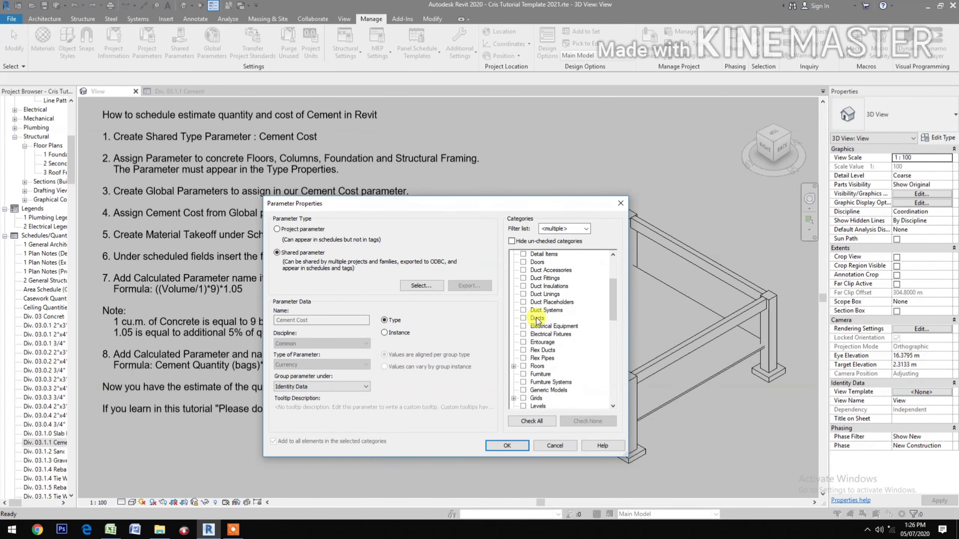
{"action": "left_click", "coordinate": [523, 357]}
{"action": "scroll", "coordinate": [524, 359], "scroll_direction": "down", "scroll_amount": 4}
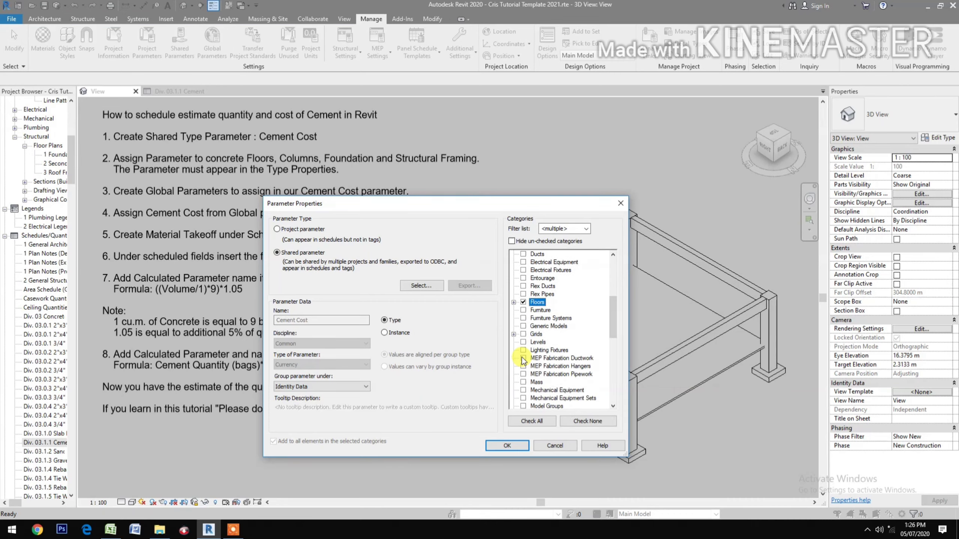
{"action": "scroll", "coordinate": [523, 359], "scroll_direction": "down", "scroll_amount": 7}
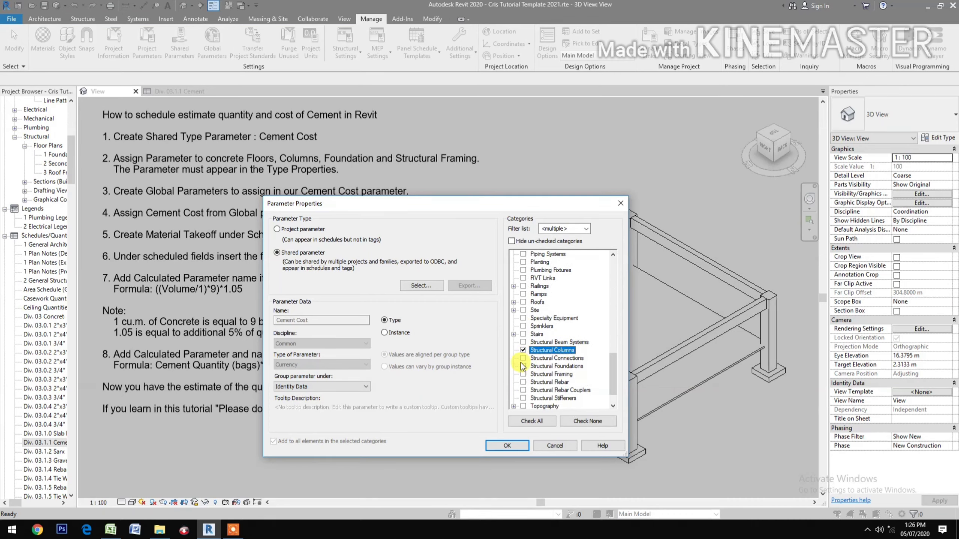
{"action": "left_click", "coordinate": [521, 365]}
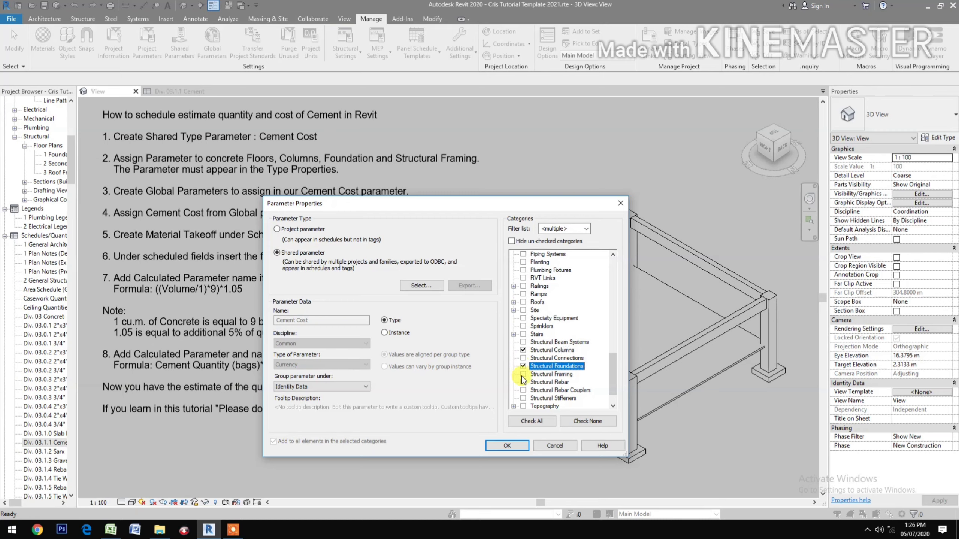
{"action": "left_click", "coordinate": [524, 374]}
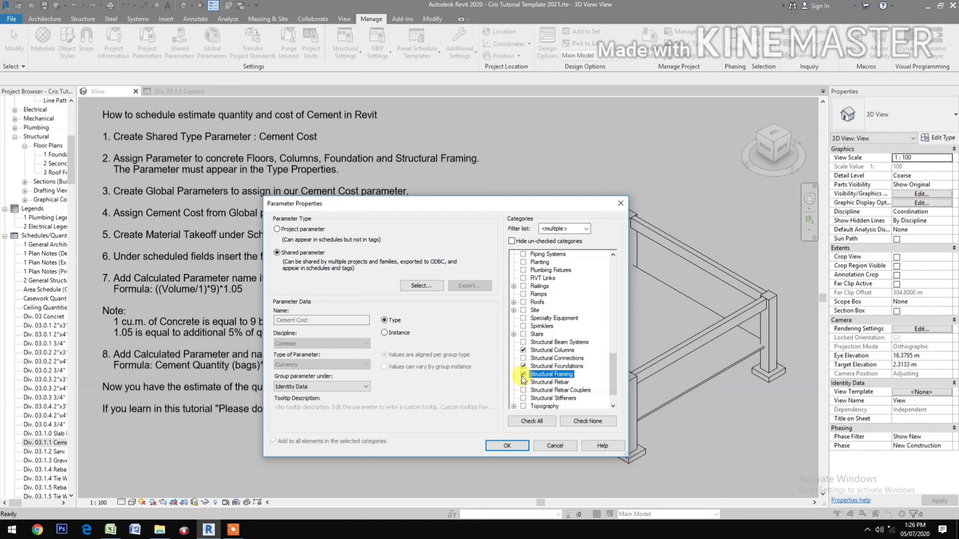
{"action": "left_click", "coordinate": [502, 446]}
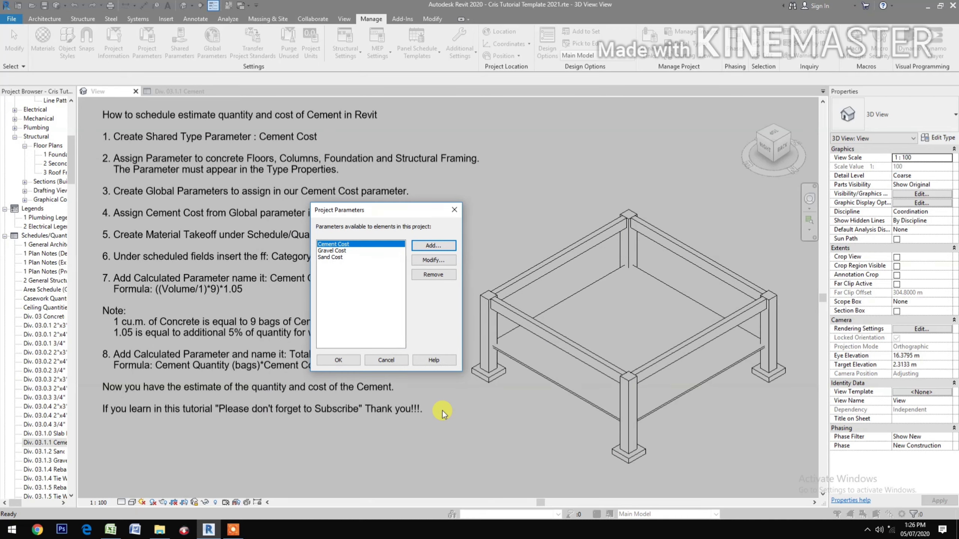
{"action": "left_click", "coordinate": [338, 360]}
{"action": "left_click", "coordinate": [336, 363]}
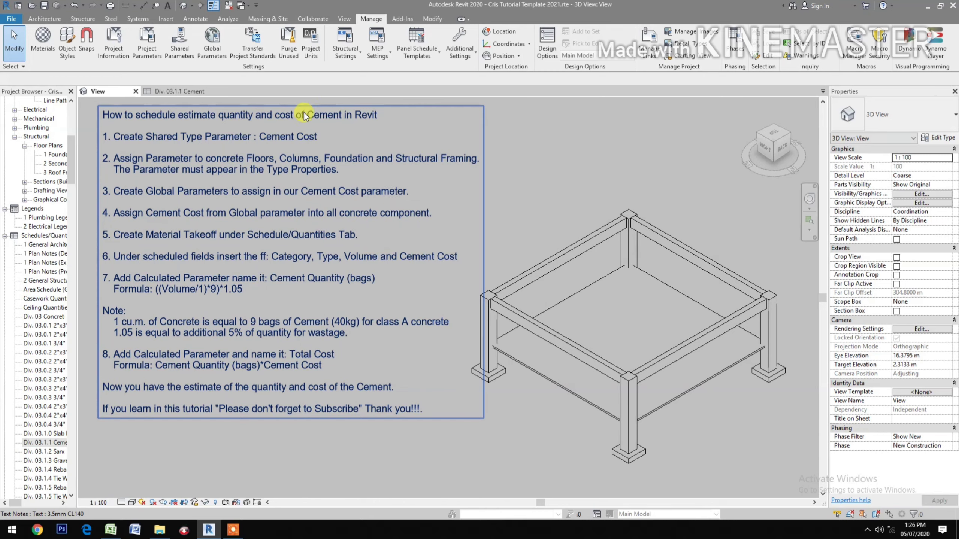
Step: Create a global parameter named Cement Cost with type Currency, grouped under Identity Data
{"action": "left_click", "coordinate": [221, 46]}
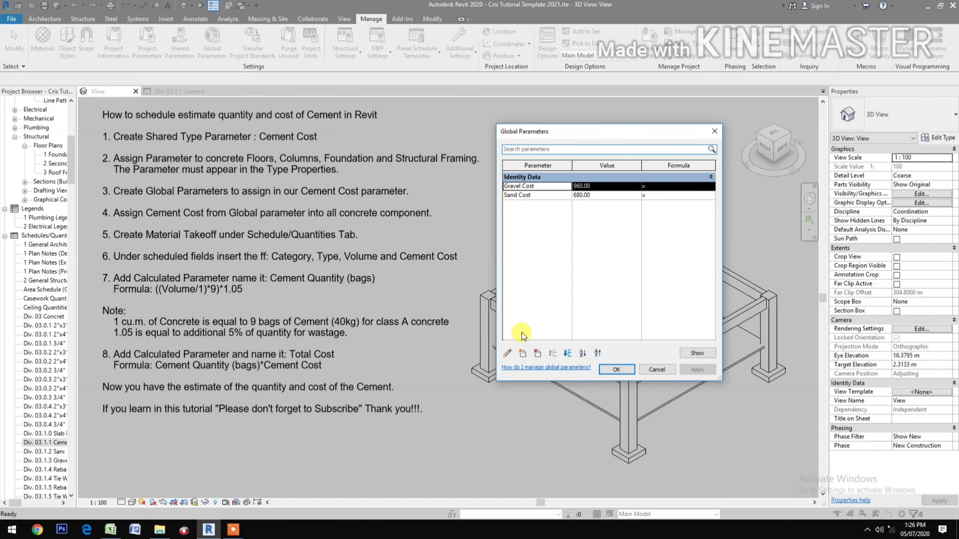
{"action": "left_click", "coordinate": [523, 353]}
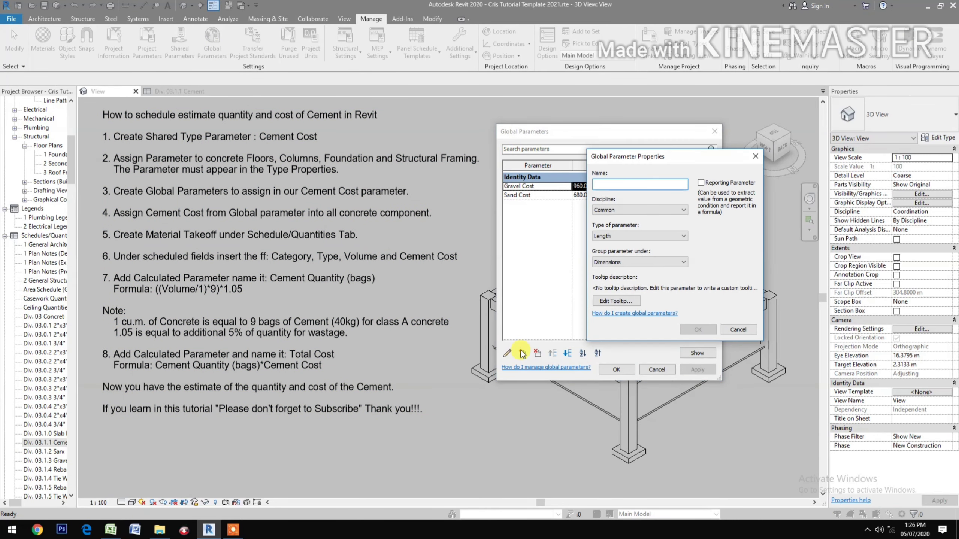
{"action": "type", "text": "Cement Cost"}
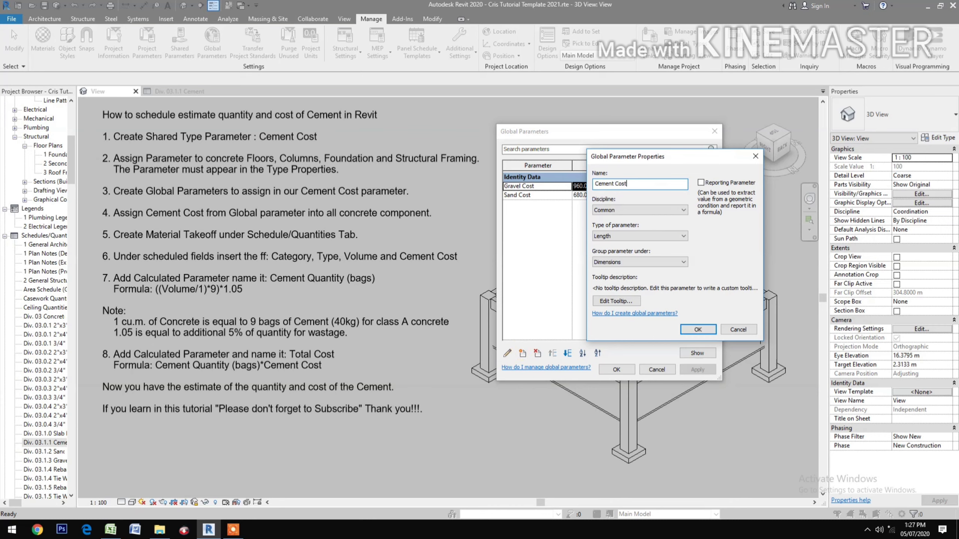
{"action": "left_click", "coordinate": [679, 235]}
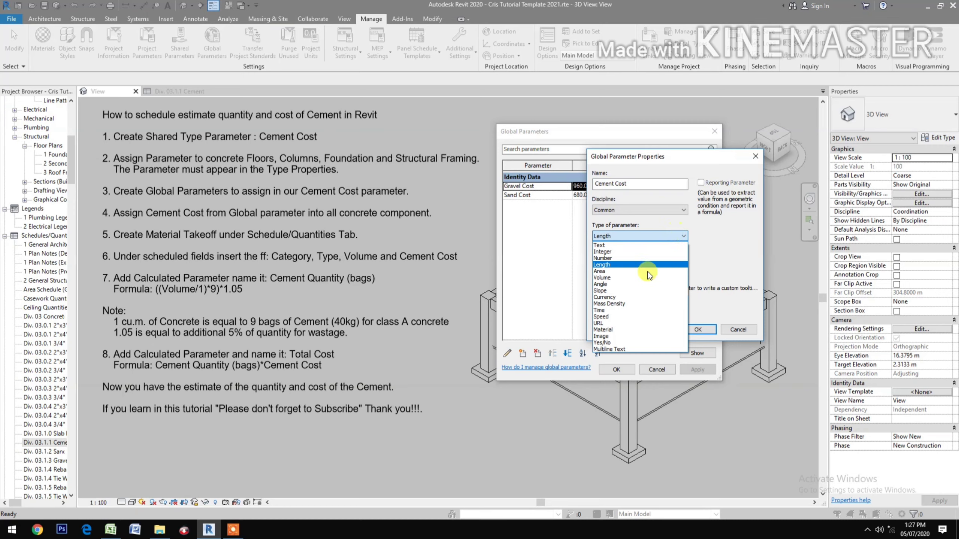
{"action": "left_click", "coordinate": [612, 297]}
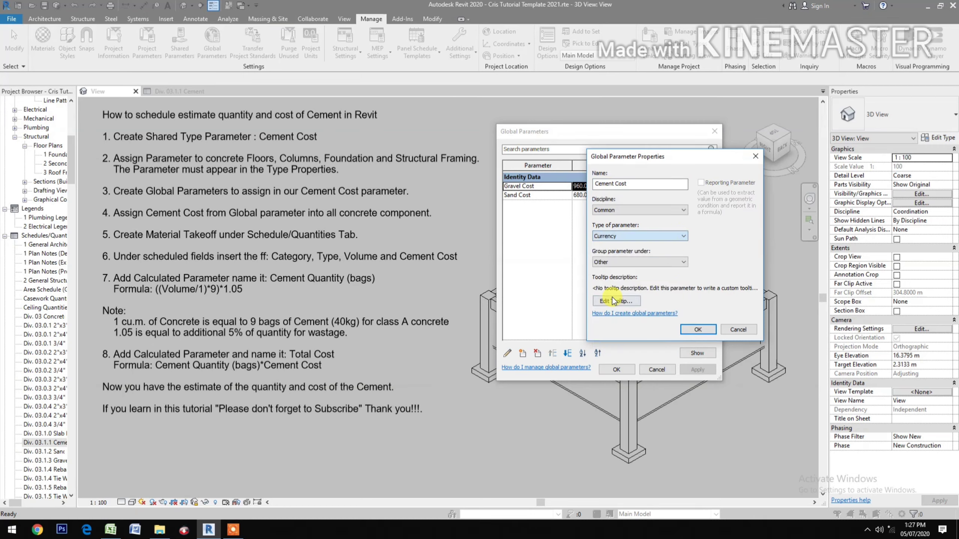
{"action": "left_click", "coordinate": [623, 258]}
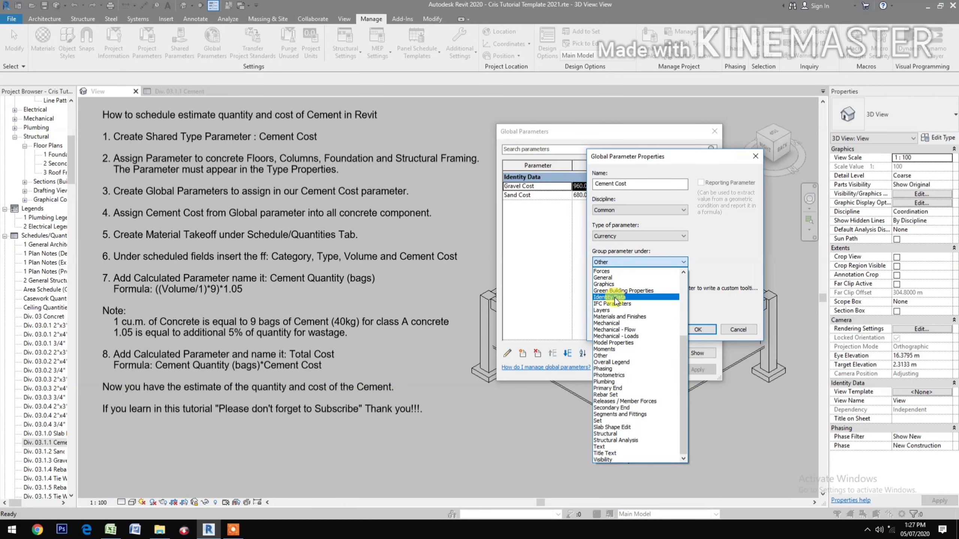
{"action": "left_click", "coordinate": [616, 299]}
{"action": "left_click", "coordinate": [695, 329]}
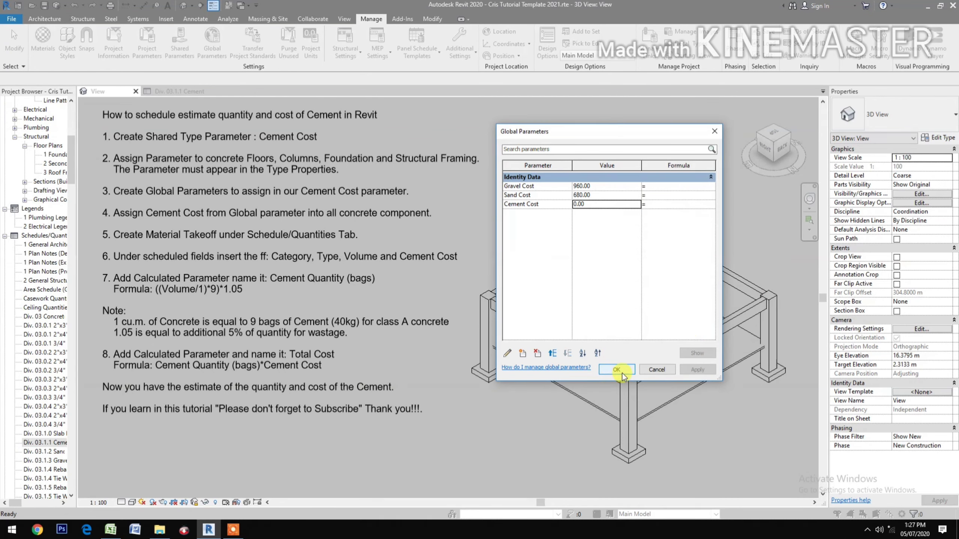
Step: Set the Cement Cost global parameter's value to 270 and apply it
{"action": "left_click", "coordinate": [613, 204]}
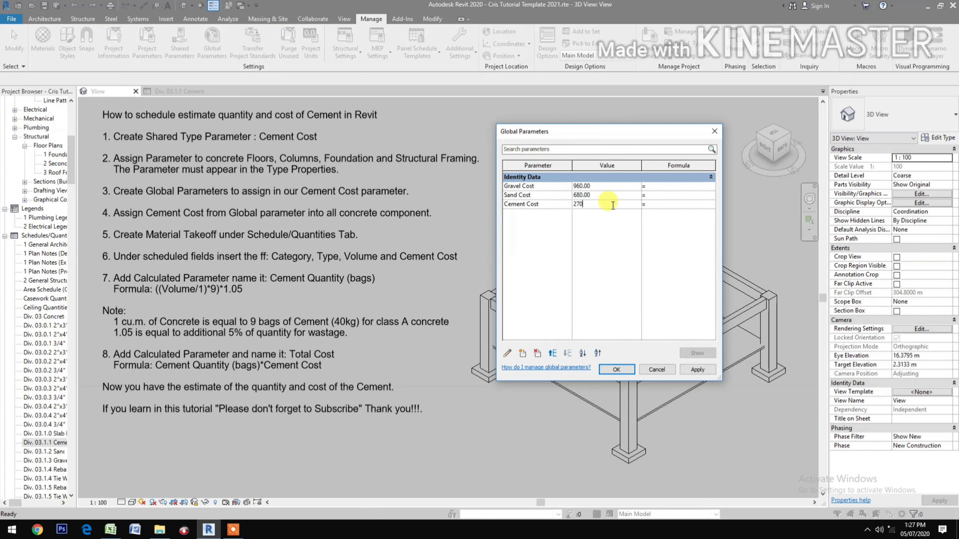
{"action": "left_click", "coordinate": [688, 369]}
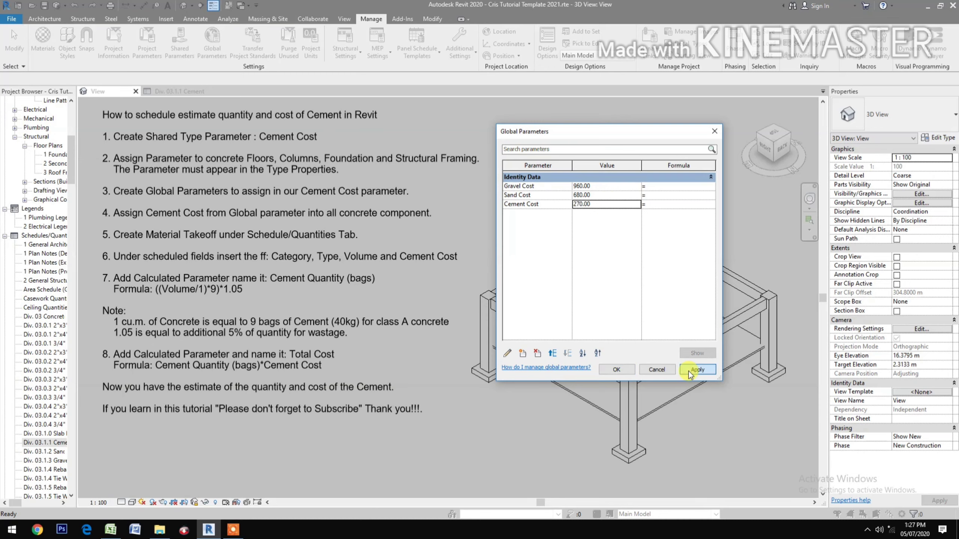
{"action": "left_click", "coordinate": [619, 370]}
{"action": "left_click", "coordinate": [310, 287]}
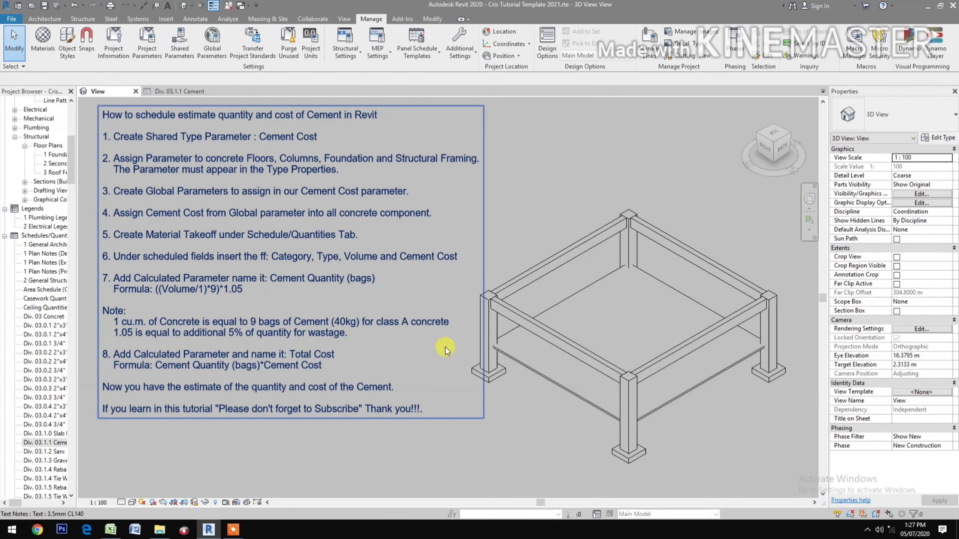
Step: Associate the Cement Cost type parameter of the F4 1200 x 1200 x 300mm rectangular footing with the Cement Cost global parameter
{"action": "left_click", "coordinate": [497, 403]}
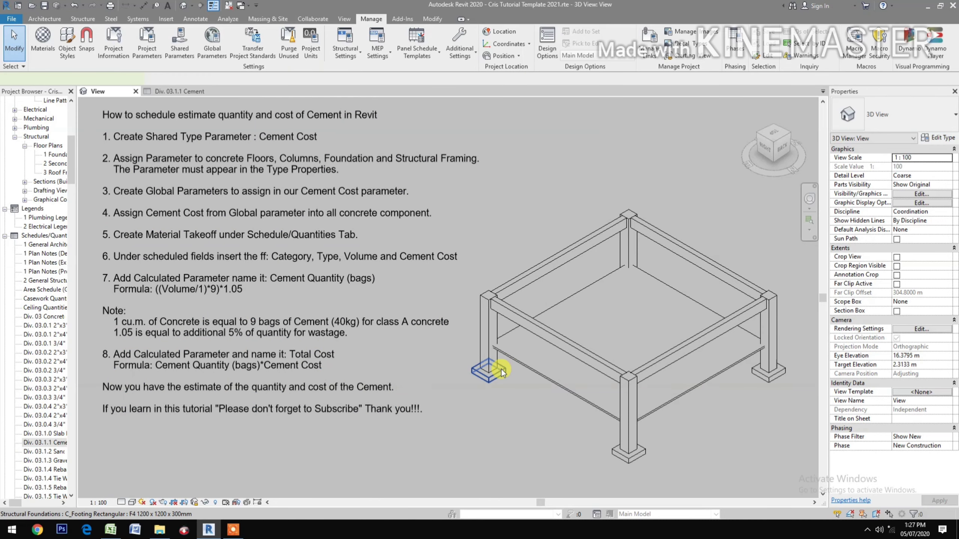
{"action": "left_click", "coordinate": [501, 369]}
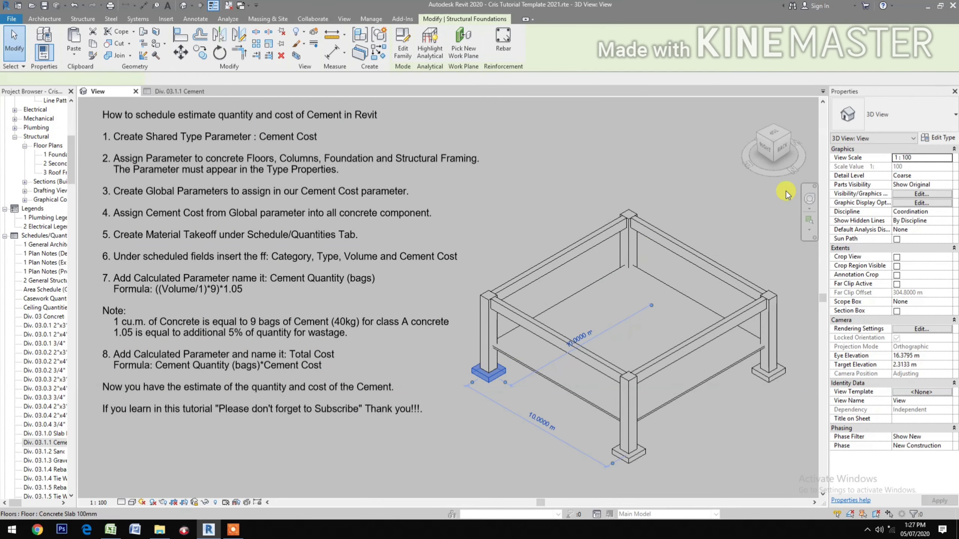
{"action": "left_click", "coordinate": [938, 139]}
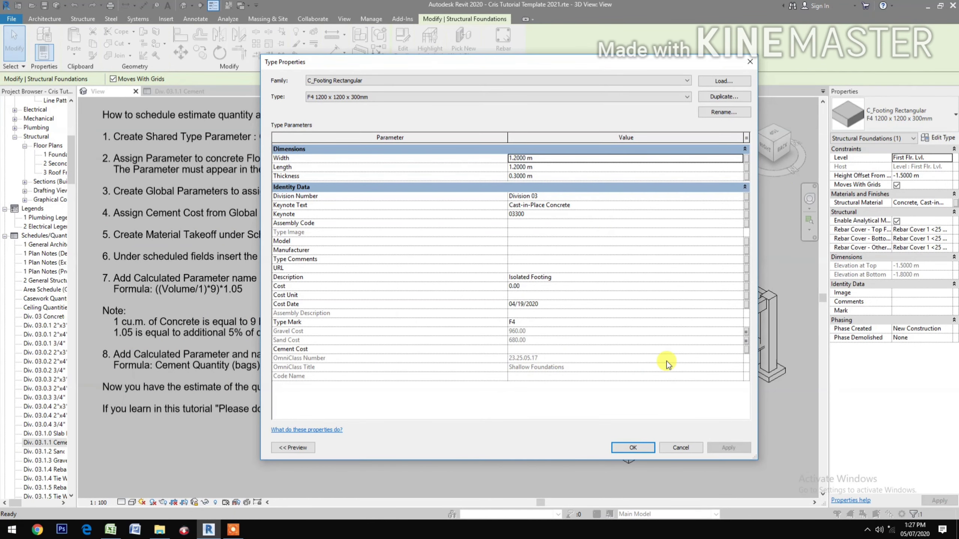
{"action": "left_click", "coordinate": [746, 350]}
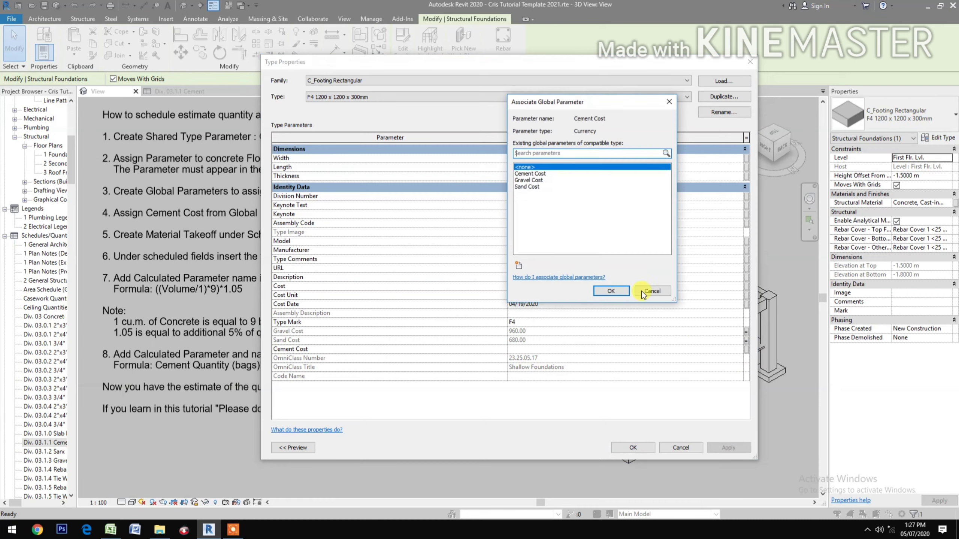
{"action": "left_click", "coordinate": [528, 174]}
{"action": "left_click", "coordinate": [615, 294]}
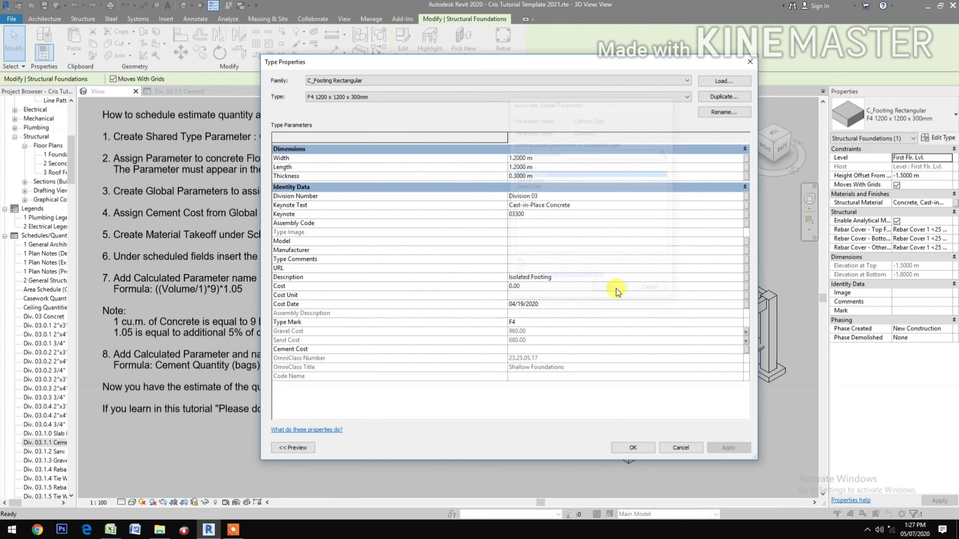
{"action": "left_click", "coordinate": [632, 447]}
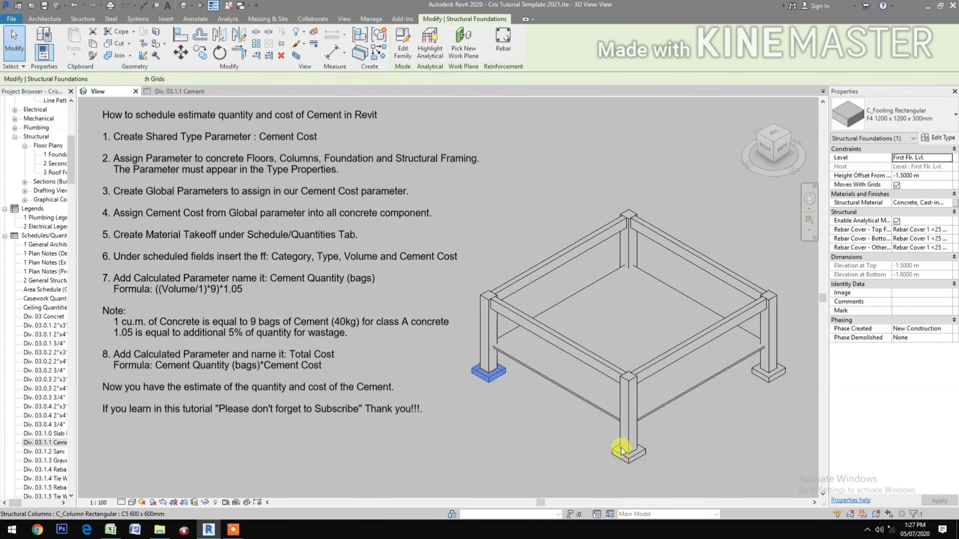
Step: Associate the Cement Cost type parameter of the C5 600 x 600mm rectangular column with the Cement Cost global parameter
{"action": "left_click", "coordinate": [490, 328]}
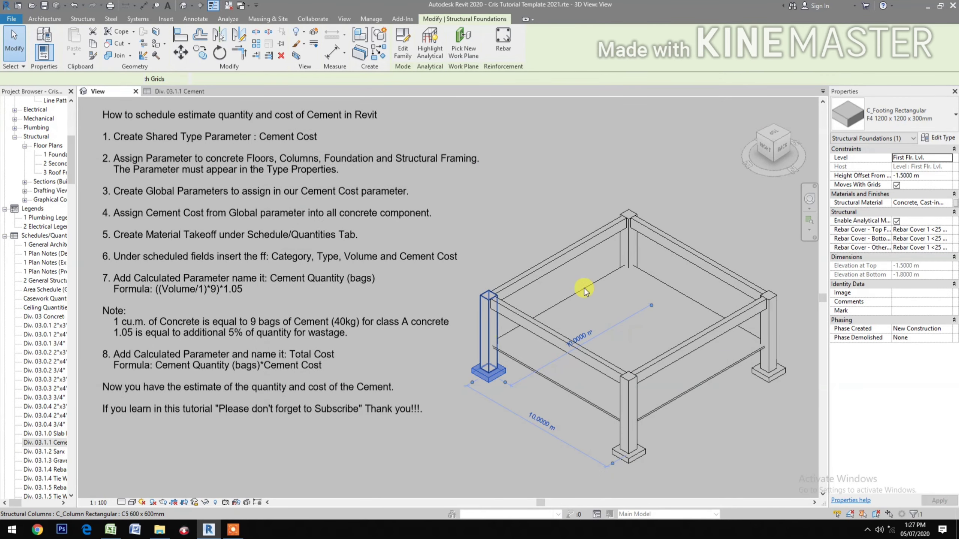
{"action": "left_click", "coordinate": [943, 139]}
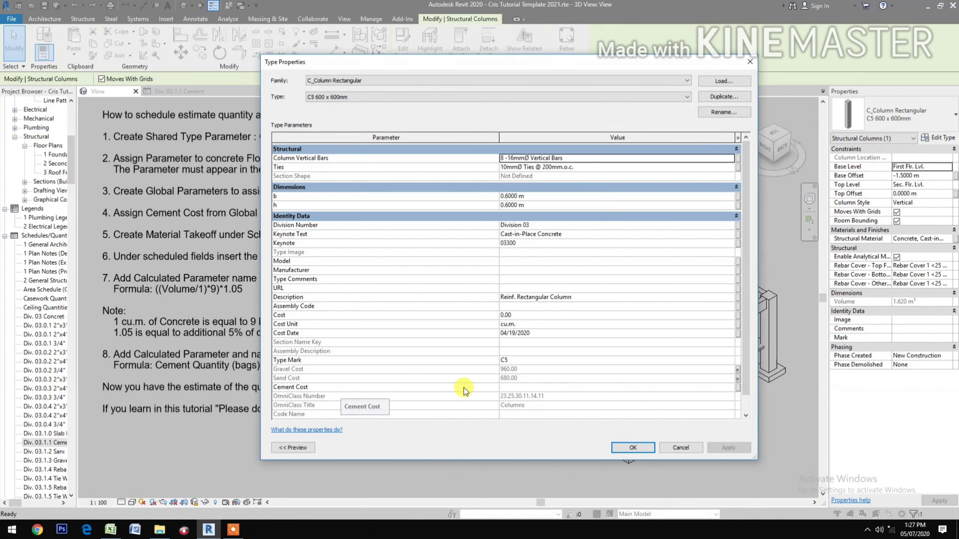
{"action": "left_click", "coordinate": [738, 388]}
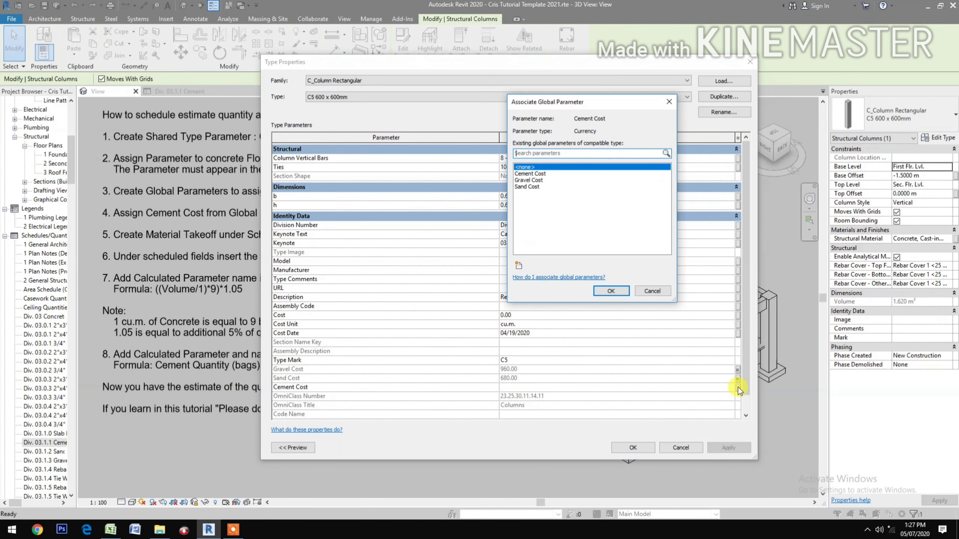
{"action": "left_click", "coordinate": [529, 174]}
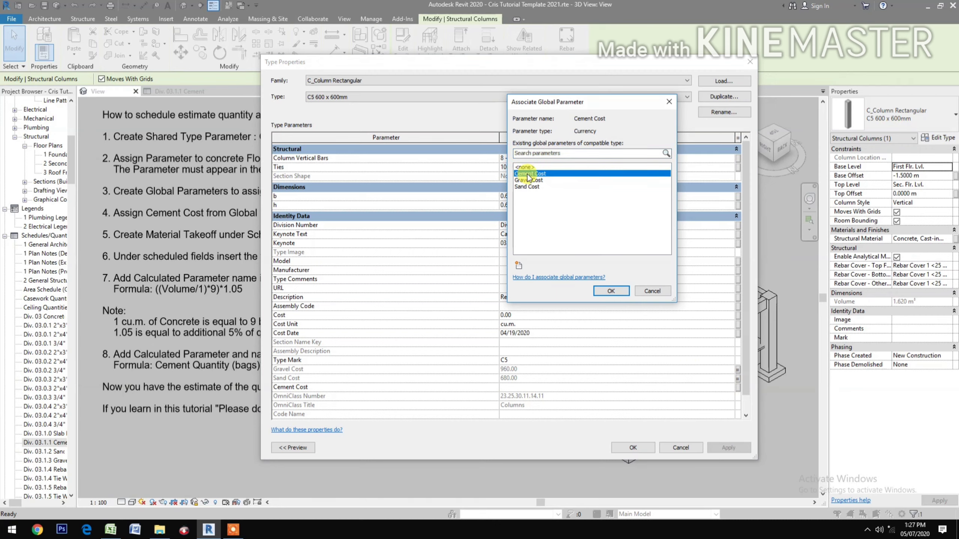
{"action": "left_click", "coordinate": [604, 294]}
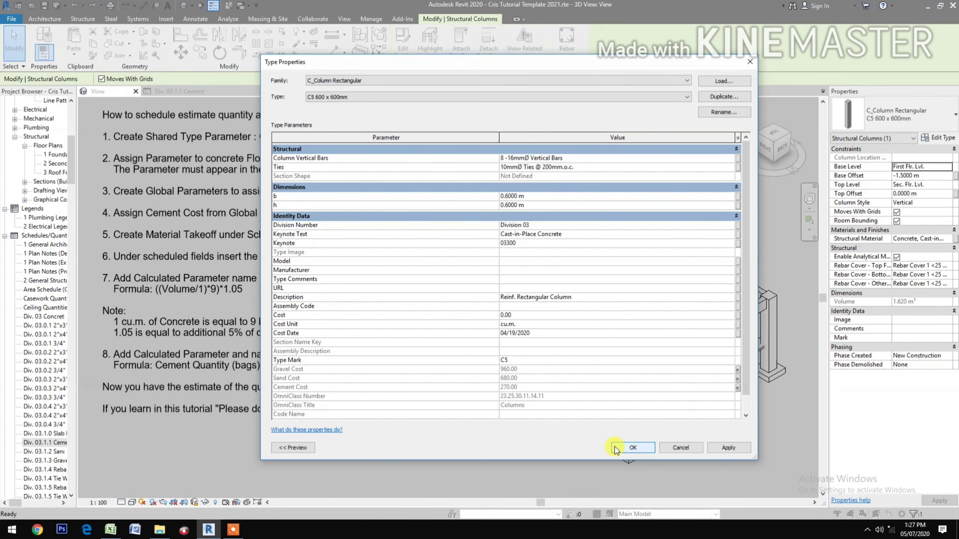
{"action": "left_click", "coordinate": [632, 448]}
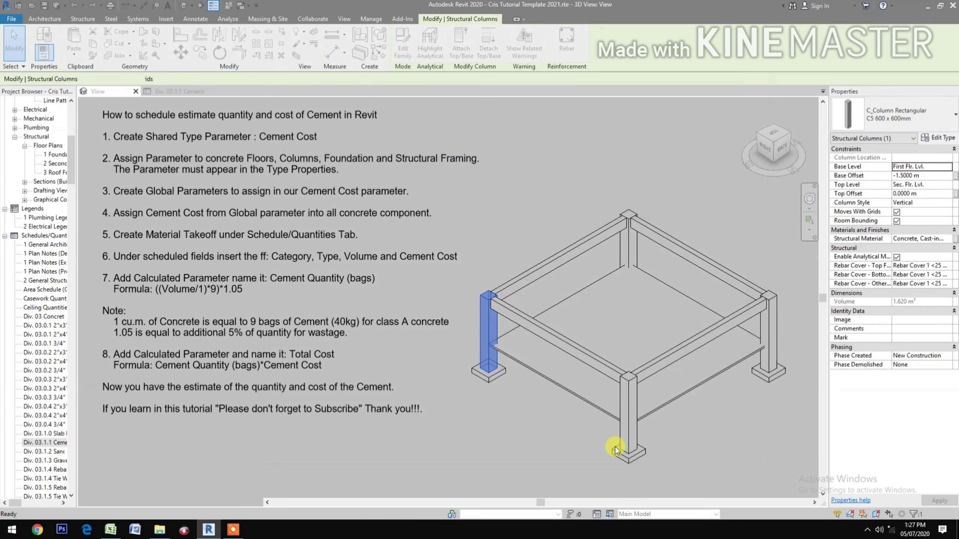
Step: Associate the Cement Cost type parameter of the Concrete Slab 100mm floor with the Cement Cost global parameter
{"action": "left_click", "coordinate": [562, 385]}
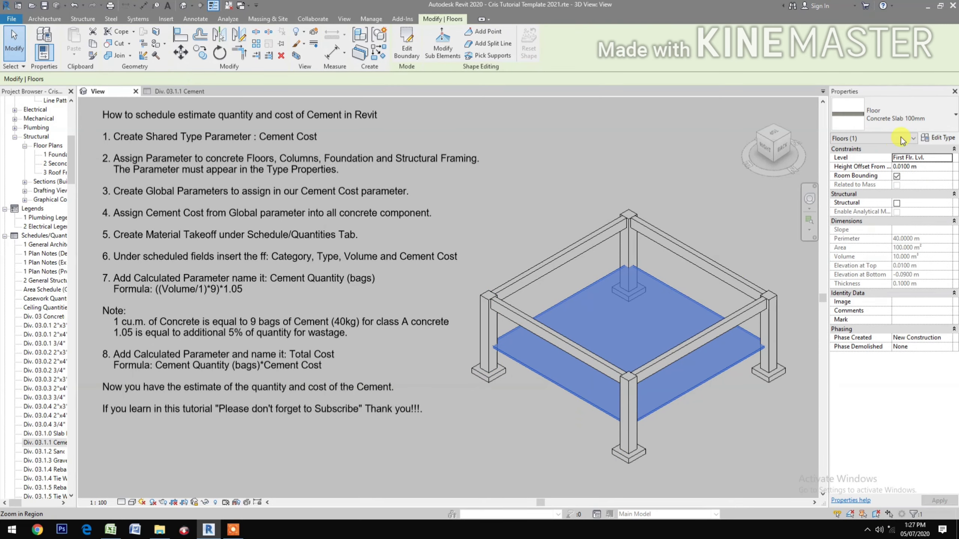
{"action": "left_click", "coordinate": [942, 139]}
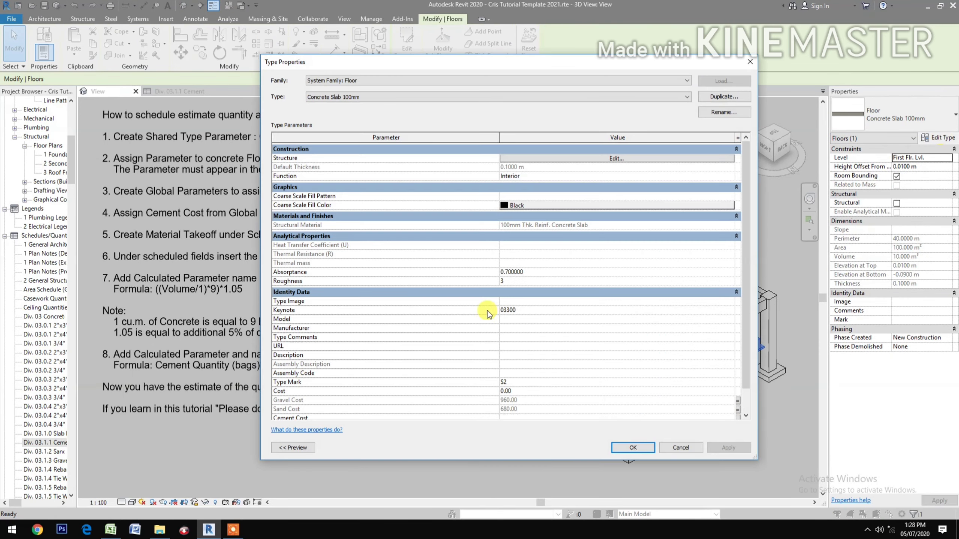
{"action": "scroll", "coordinate": [321, 385], "scroll_direction": "down", "scroll_amount": 1}
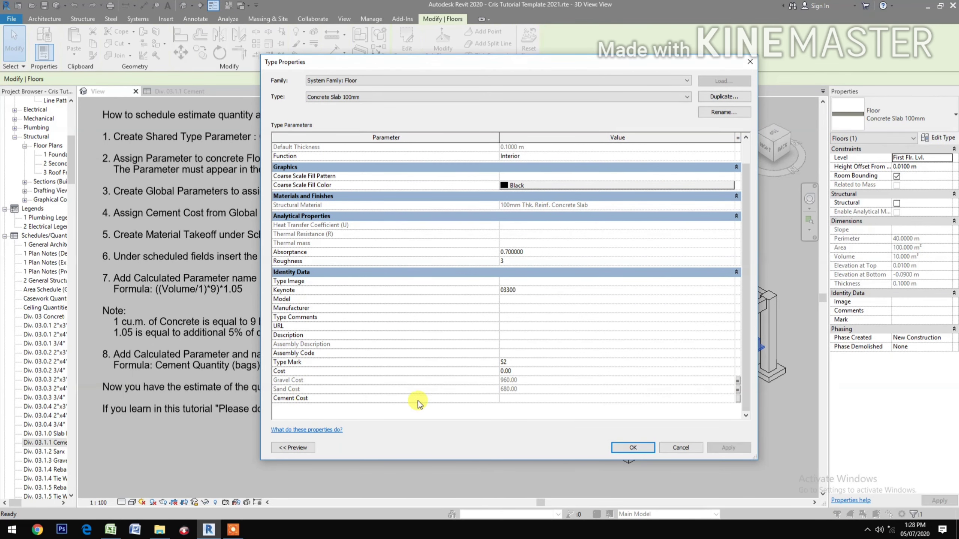
{"action": "left_click", "coordinate": [738, 399]}
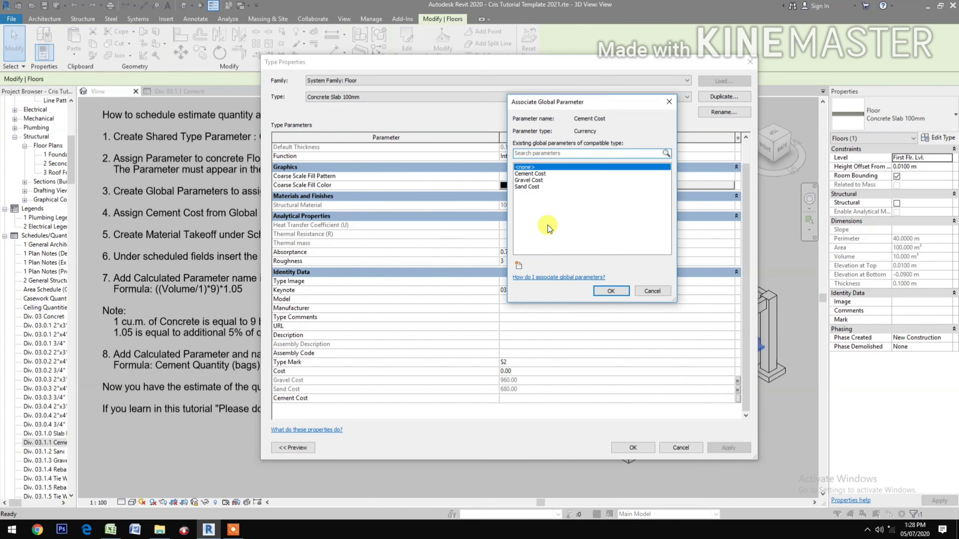
{"action": "left_click", "coordinate": [532, 175]}
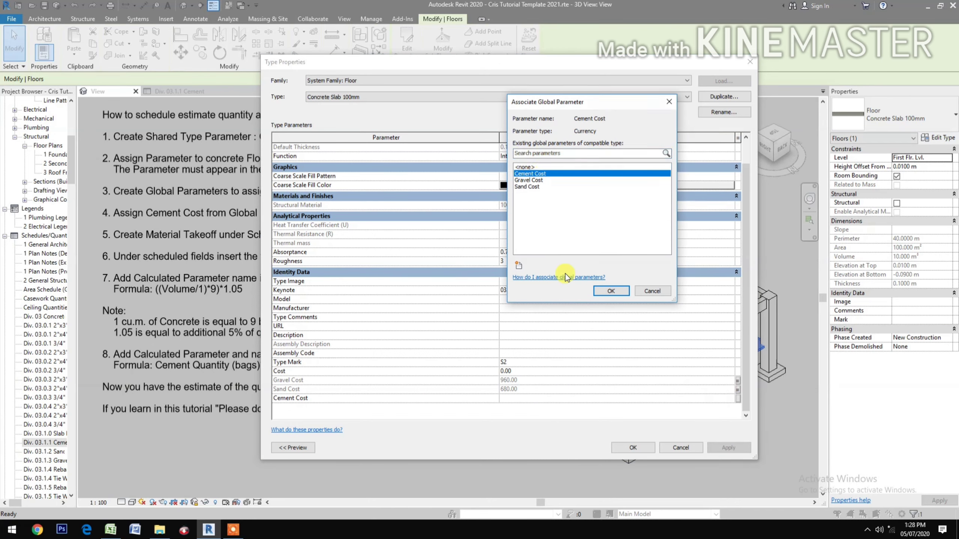
{"action": "left_click", "coordinate": [611, 291]}
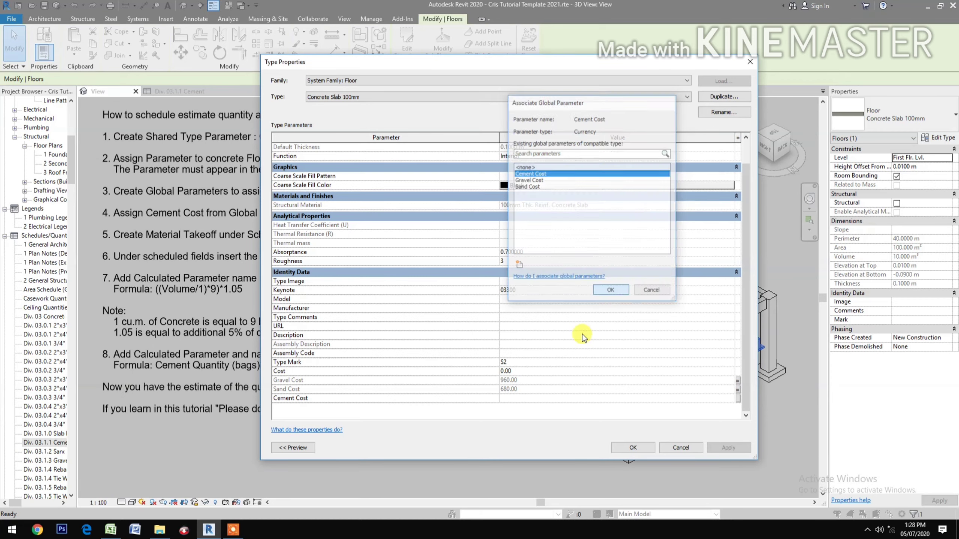
{"action": "left_click", "coordinate": [642, 449]}
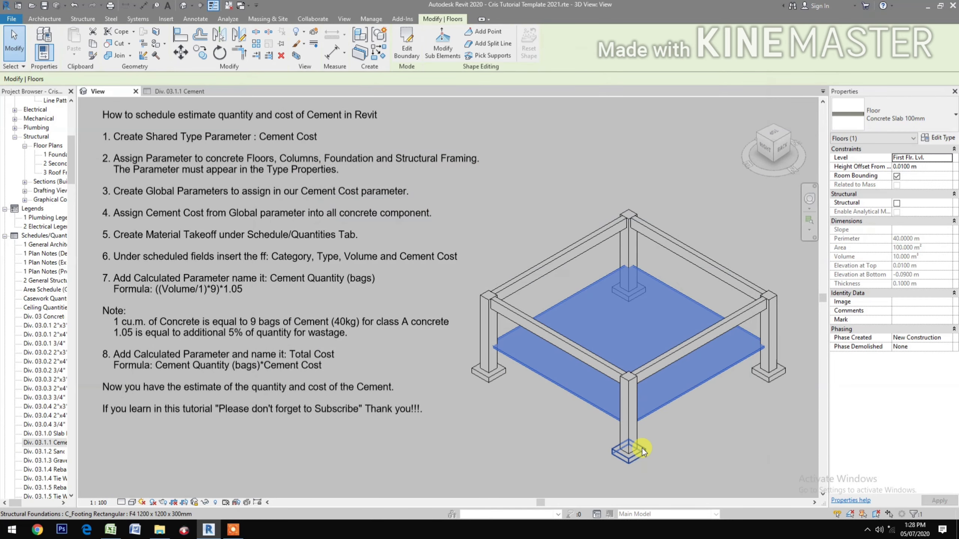
Step: Associate the Cement Cost type parameter of the RCB5 300 x 600mm concrete beam with the Cement Cost global parameter
{"action": "left_click", "coordinate": [544, 335]}
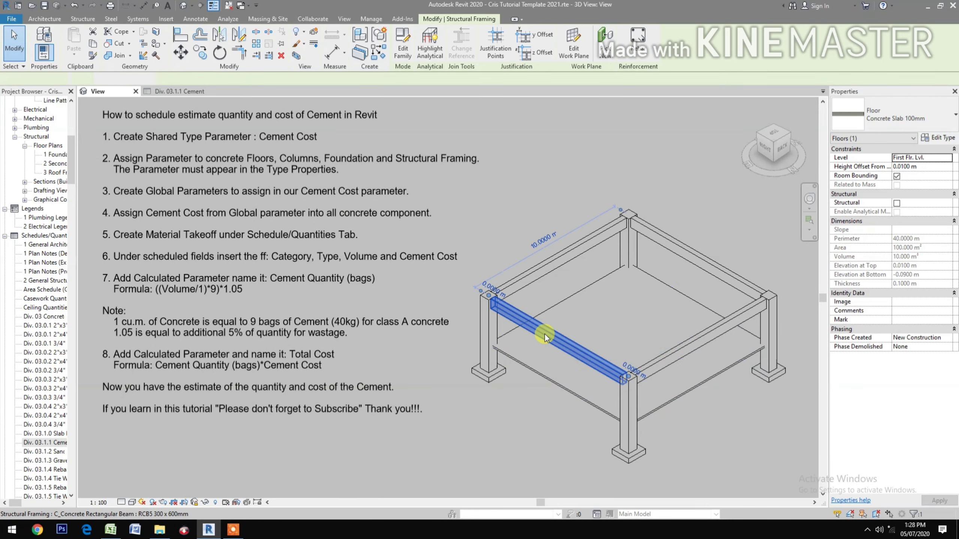
{"action": "left_click", "coordinate": [941, 138]}
{"action": "scroll", "coordinate": [530, 322], "scroll_direction": "down", "scroll_amount": 2}
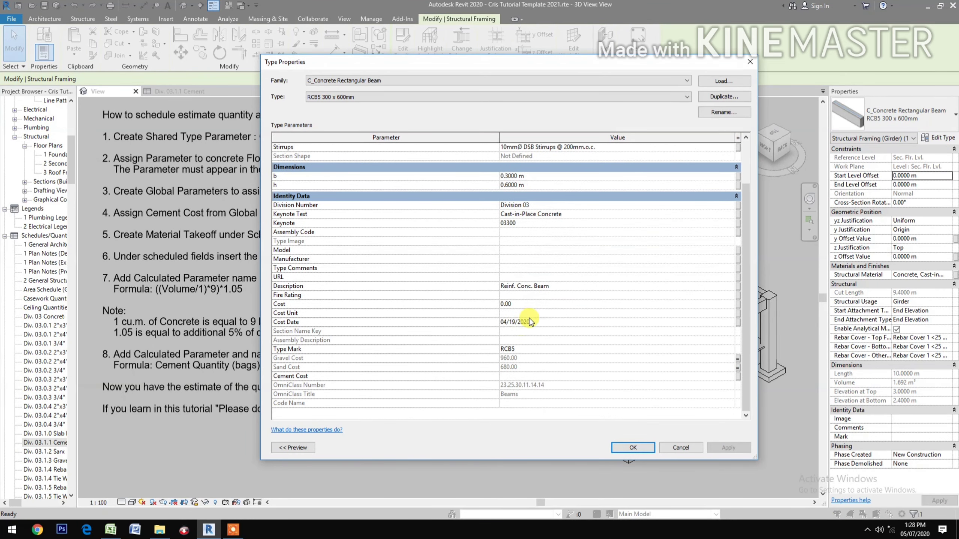
{"action": "left_click", "coordinate": [738, 376]}
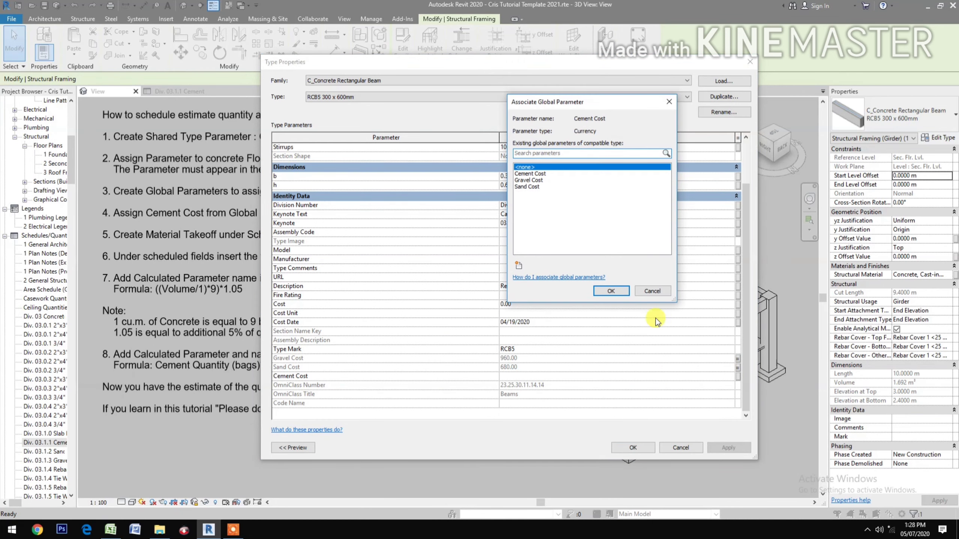
{"action": "left_click", "coordinate": [530, 174]}
{"action": "left_click", "coordinate": [611, 291]}
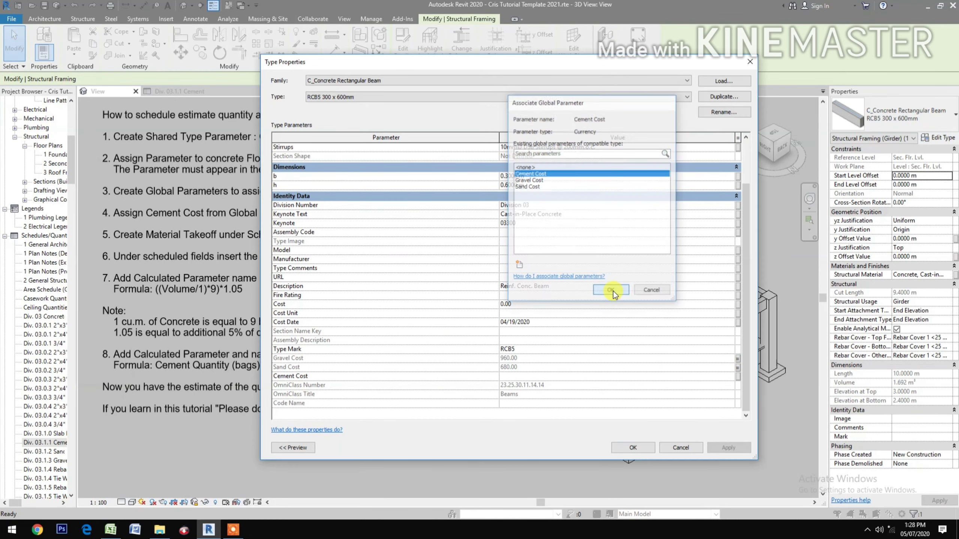
{"action": "left_click", "coordinate": [624, 452]}
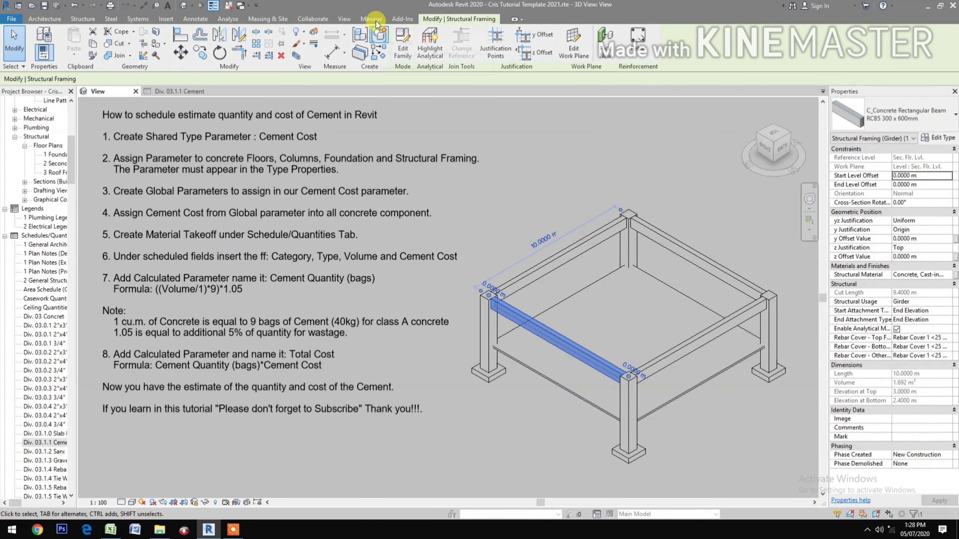
Step: Create a new multi-category material takeoff with the phase set to New Construction
{"action": "left_click", "coordinate": [337, 19]}
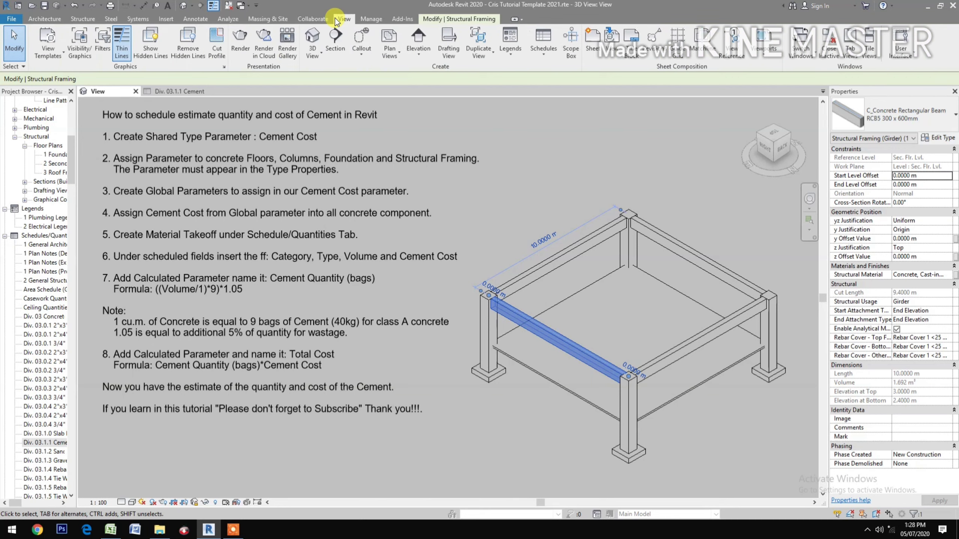
{"action": "left_click", "coordinate": [538, 57]}
{"action": "left_click", "coordinate": [566, 110]}
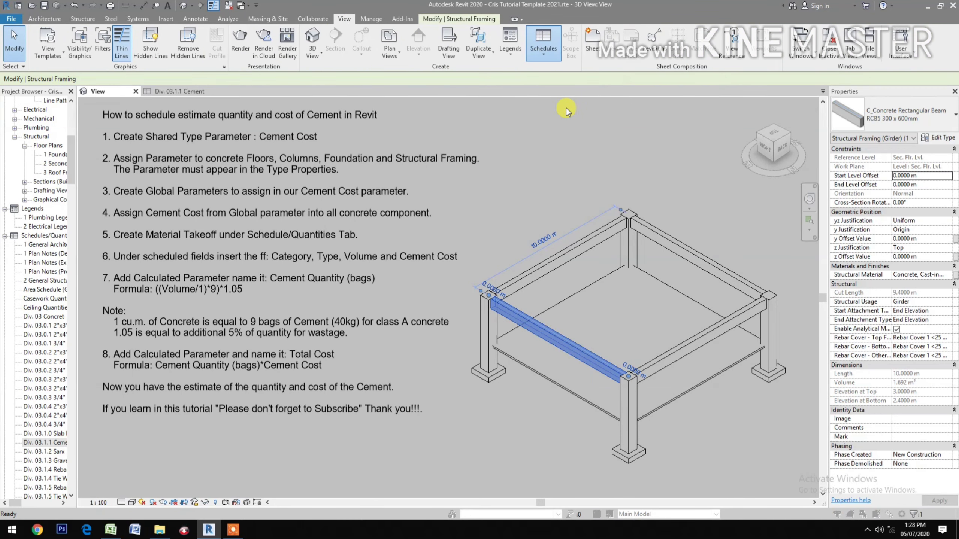
{"action": "left_click", "coordinate": [633, 175]}
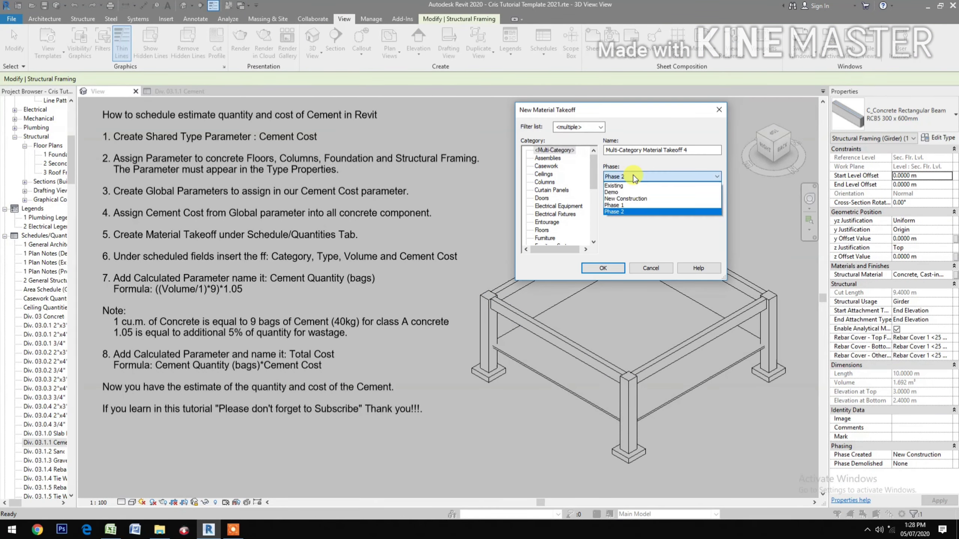
{"action": "left_click", "coordinate": [630, 200]}
{"action": "left_click", "coordinate": [602, 268]}
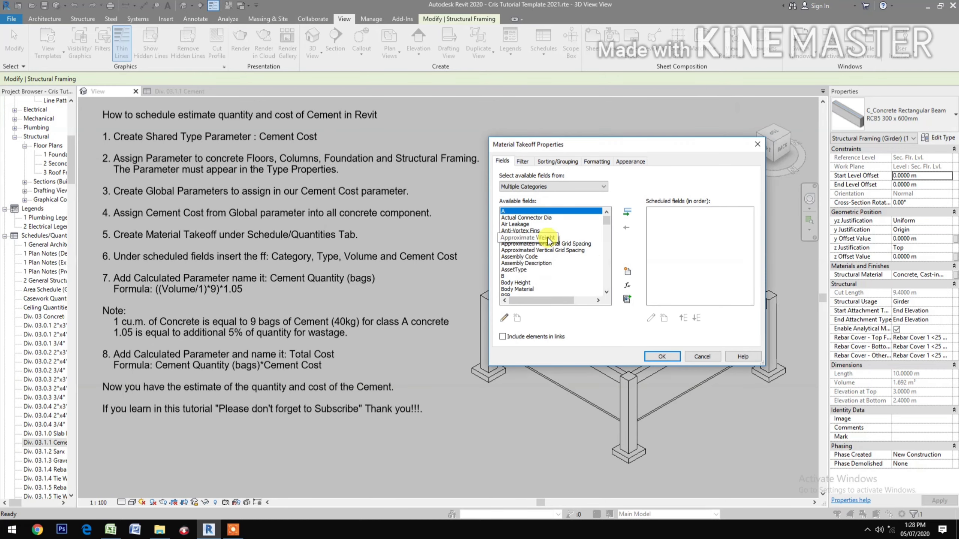
Step: Add the Category and Cement Cost fields to the material takeoff's scheduled fields
{"action": "scroll", "coordinate": [536, 251], "scroll_direction": "down", "scroll_amount": 2}
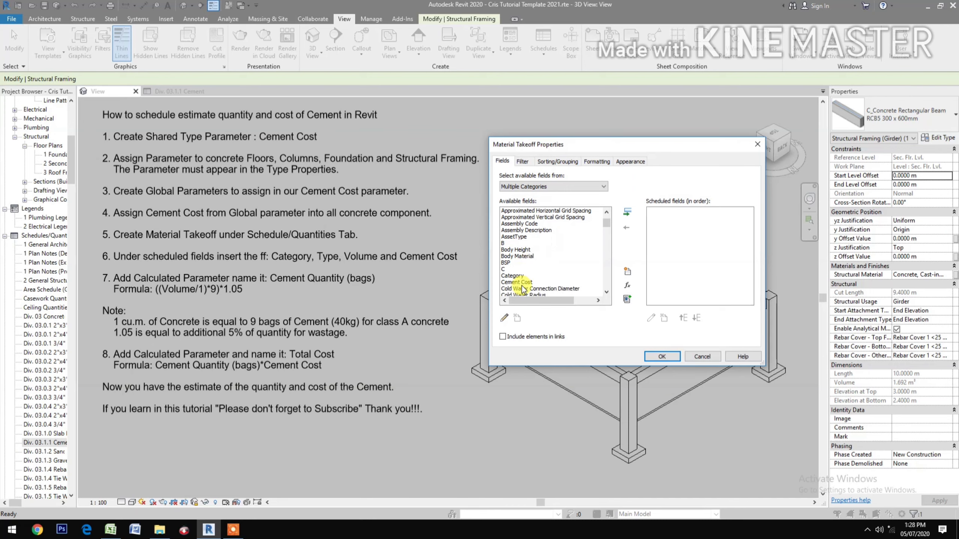
{"action": "scroll", "coordinate": [522, 289], "scroll_direction": "down", "scroll_amount": 1}
{"action": "left_click", "coordinate": [512, 270]}
{"action": "left_click", "coordinate": [627, 214]}
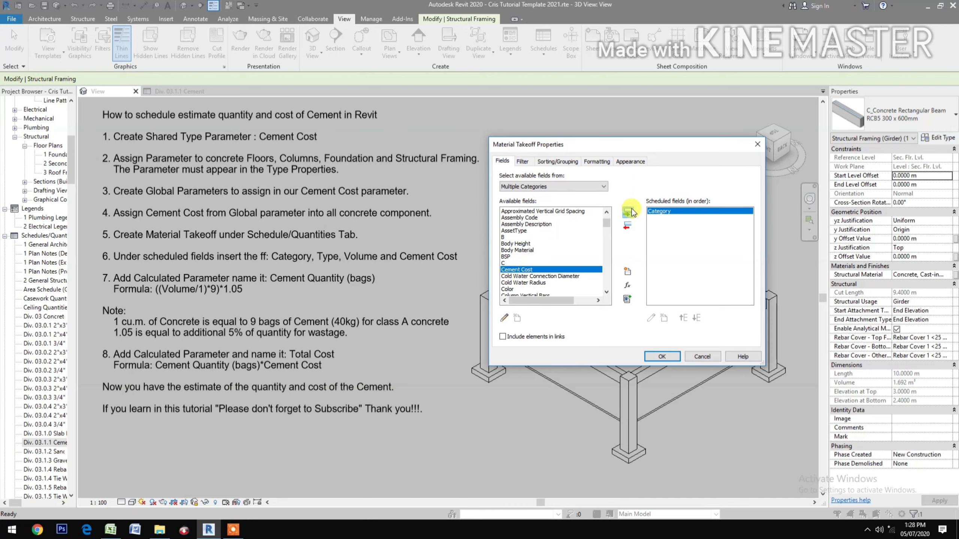
{"action": "left_click", "coordinate": [526, 269]}
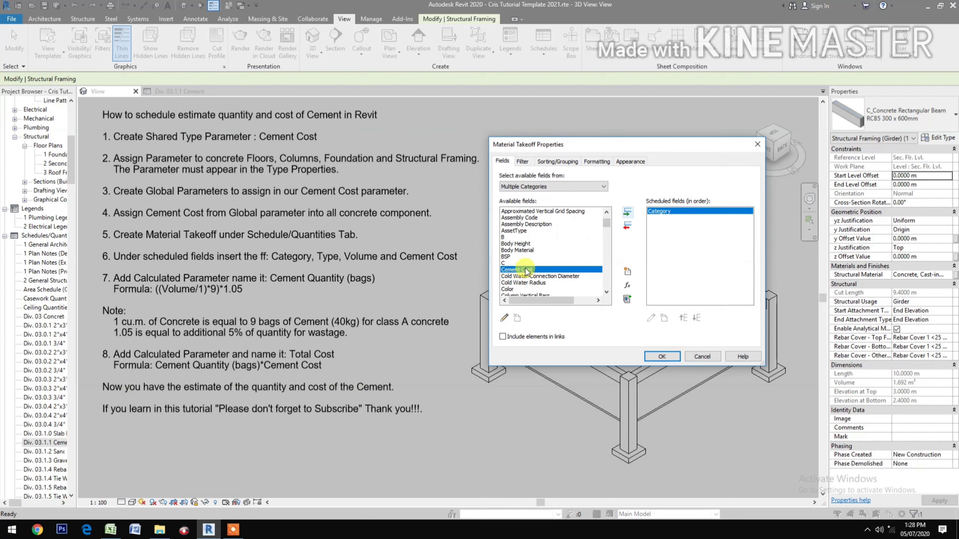
{"action": "left_click", "coordinate": [630, 214]}
Step: Add the Material: Volume field to the material takeoff's scheduled fields
{"action": "scroll", "coordinate": [555, 246], "scroll_direction": "down", "scroll_amount": 10}
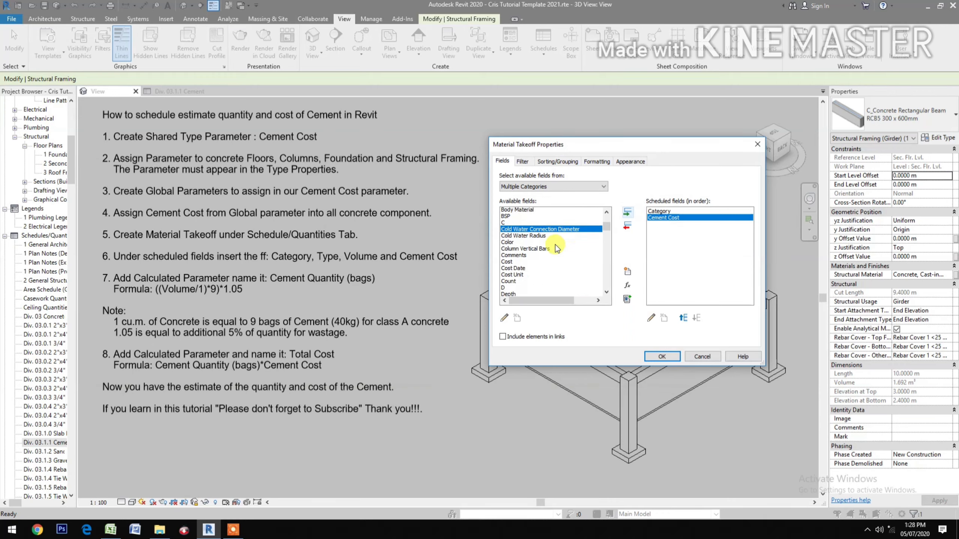
{"action": "scroll", "coordinate": [555, 247], "scroll_direction": "down", "scroll_amount": 10}
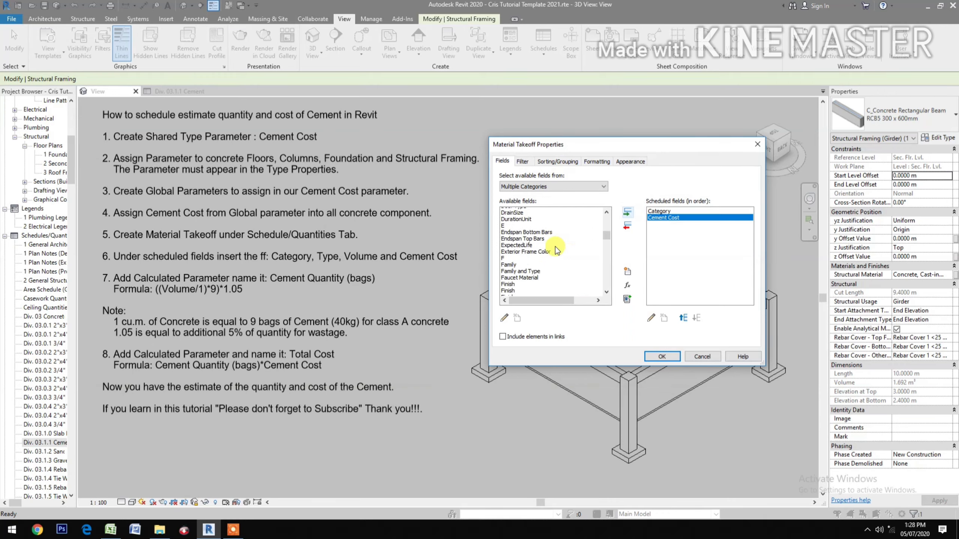
{"action": "scroll", "coordinate": [555, 248], "scroll_direction": "down", "scroll_amount": 5}
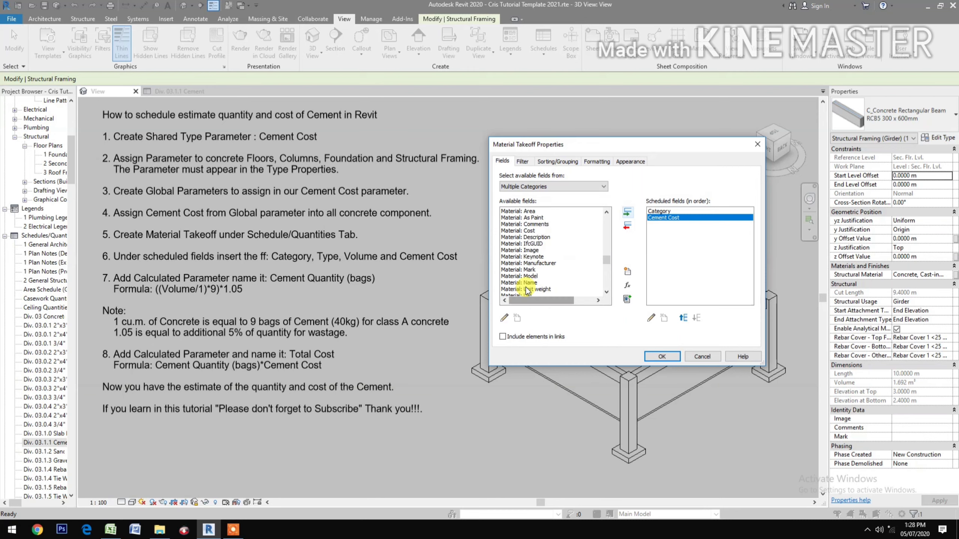
{"action": "scroll", "coordinate": [536, 283], "scroll_direction": "down", "scroll_amount": 1}
{"action": "scroll", "coordinate": [534, 286], "scroll_direction": "down", "scroll_amount": 1}
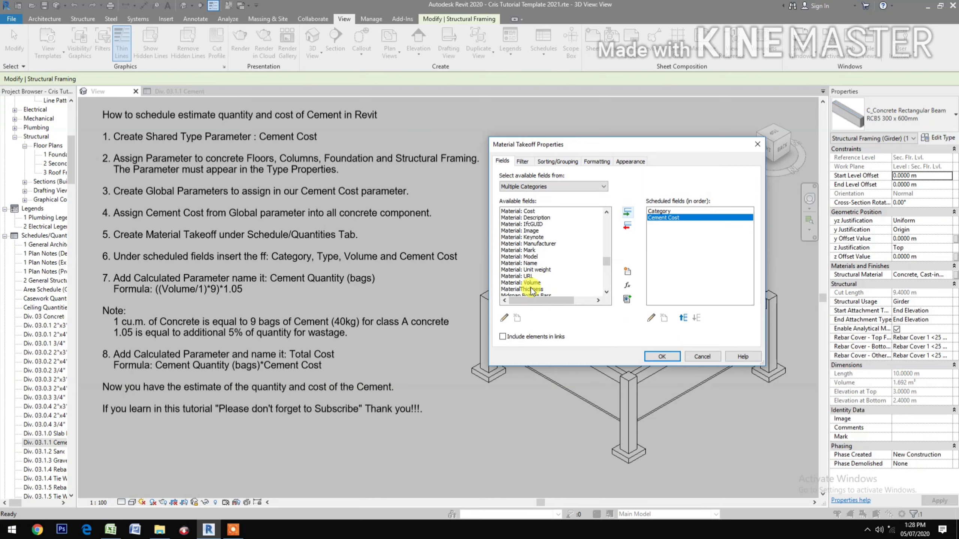
{"action": "left_click", "coordinate": [531, 284]}
{"action": "left_click", "coordinate": [627, 213]}
Step: Add the Type field to the scheduled fields and reorder it to sit directly after Category
{"action": "scroll", "coordinate": [549, 273], "scroll_direction": "down", "scroll_amount": 3}
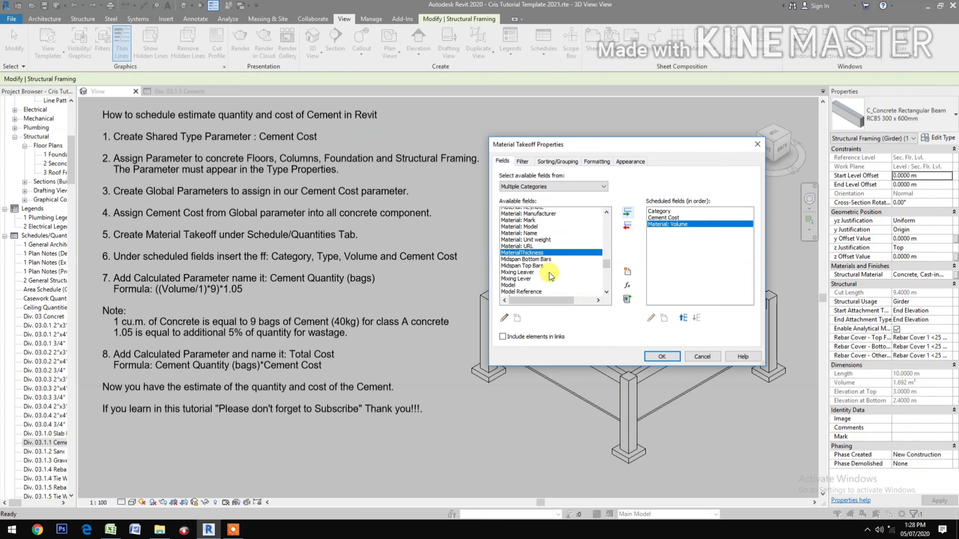
{"action": "scroll", "coordinate": [522, 283], "scroll_direction": "down", "scroll_amount": 10}
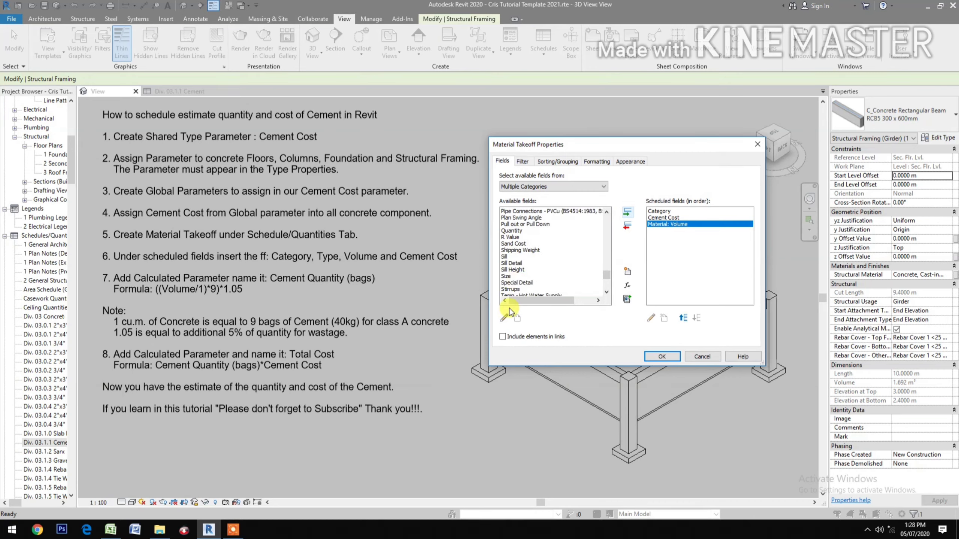
{"action": "scroll", "coordinate": [520, 274], "scroll_direction": "down", "scroll_amount": 3}
{"action": "left_click", "coordinate": [512, 269]}
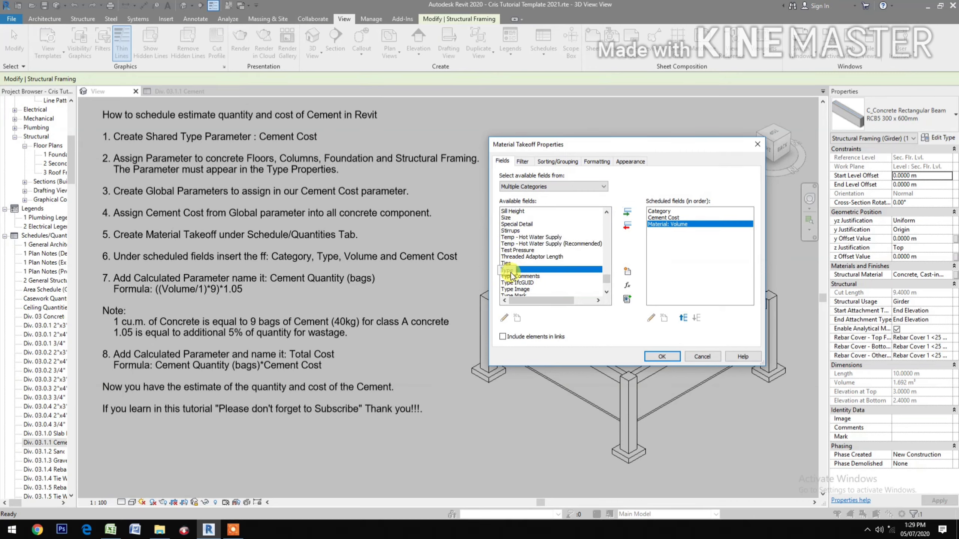
{"action": "left_click", "coordinate": [628, 214]}
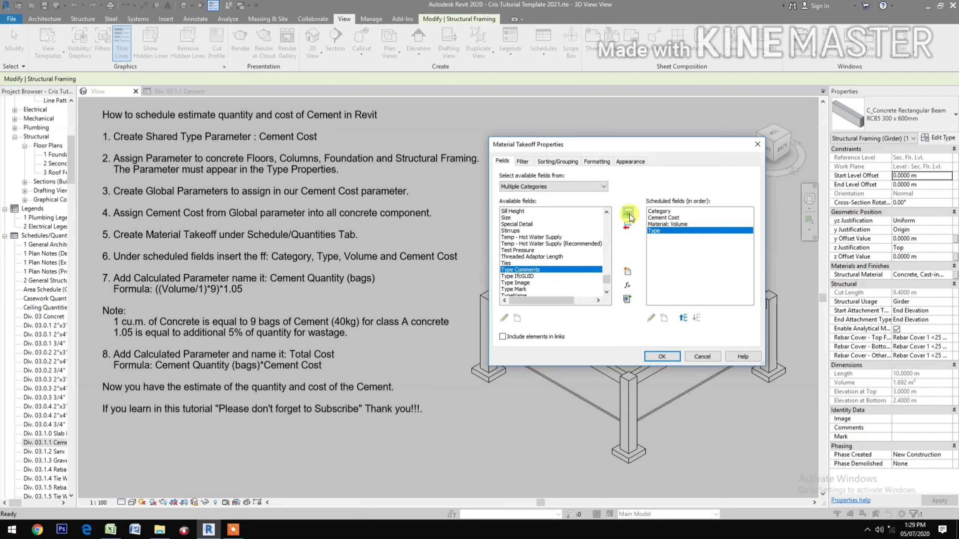
{"action": "left_click", "coordinate": [684, 319]}
{"action": "left_click", "coordinate": [684, 318]}
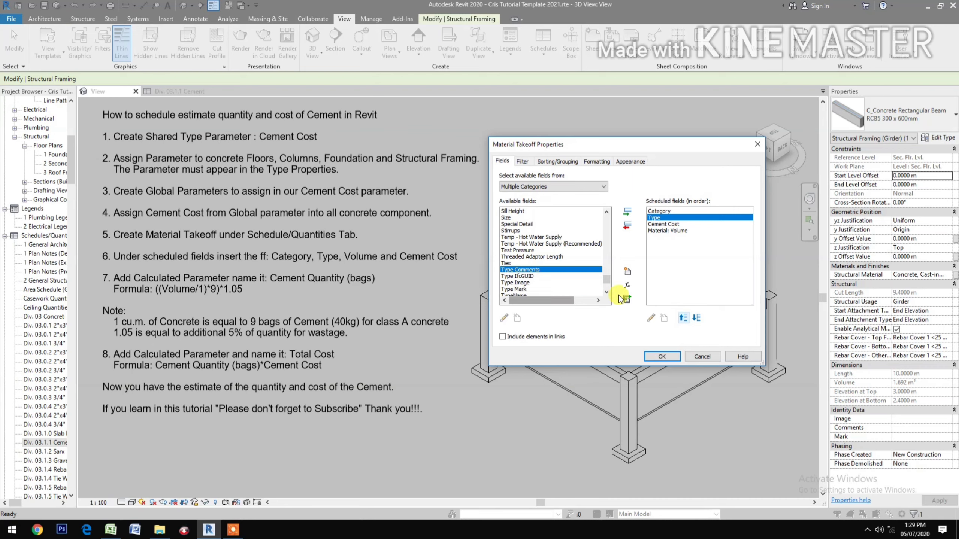
Step: Create a calculated value named Cement Quanity (bags) and insert the Material: Volume field into its formula
{"action": "left_click", "coordinate": [628, 288]}
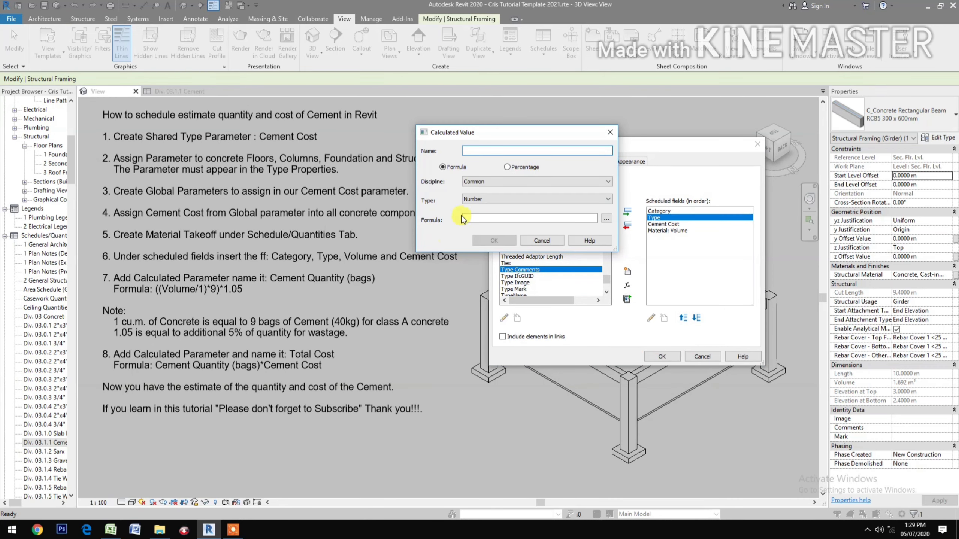
{"action": "type", "text": "Cement Quanity"}
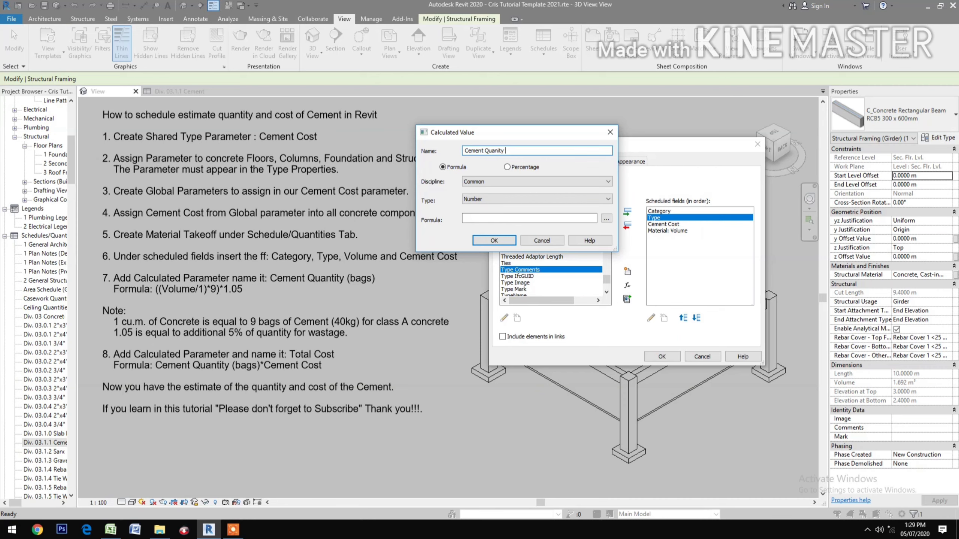
{"action": "type", "text": "(bags)"}
{"action": "left_click", "coordinate": [606, 221]}
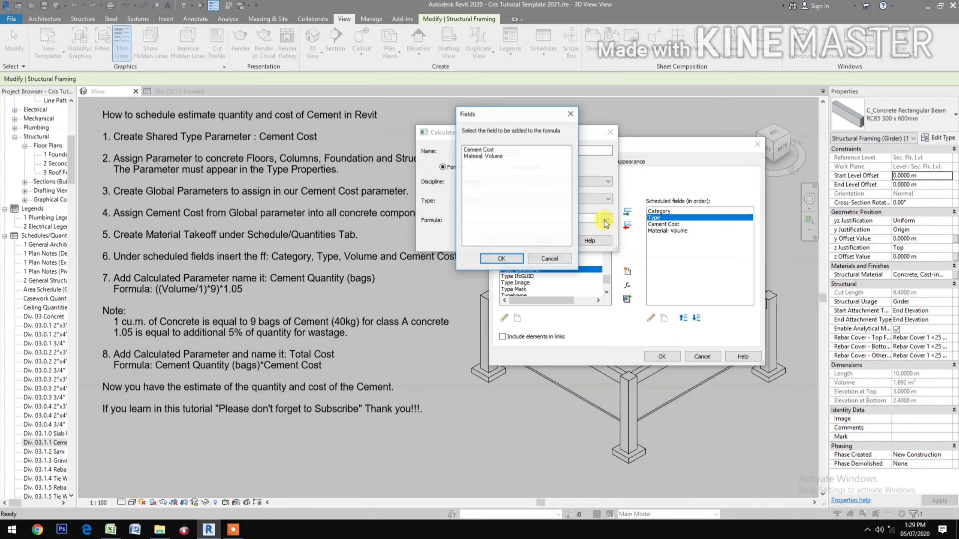
{"action": "left_click", "coordinate": [487, 156]}
{"action": "left_click", "coordinate": [508, 261]}
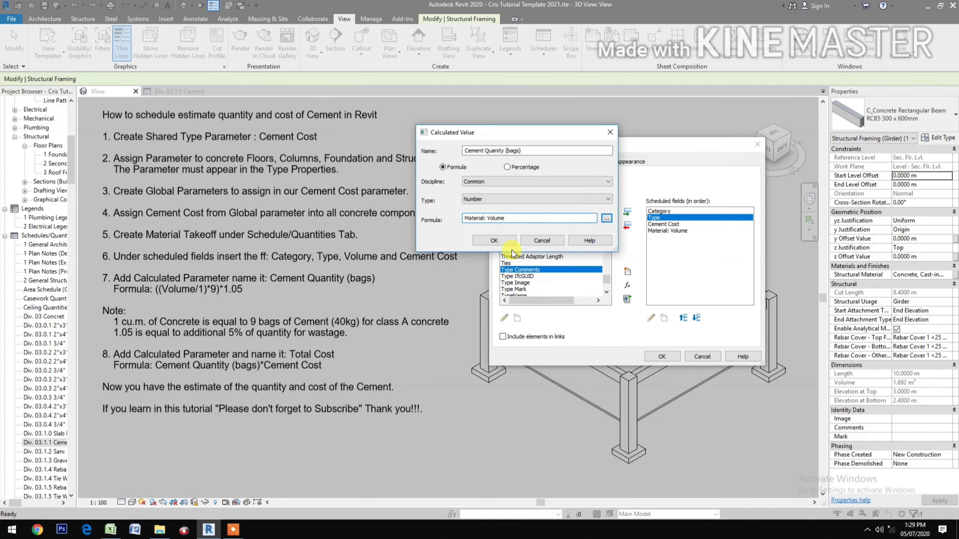
Step: Complete the bag quantity formula as ((Material: Volume/1)*9)*1.05 and move the new field above Material: Volume
{"action": "type", "text": "/1"}
{"action": "type", "text": ")"}
{"action": "type", "text": "("}
{"action": "type", "text": "*"}
{"action": "type", "text": "9)"}
{"action": "key", "text": "Left"}
{"action": "key", "text": "Left"}
{"action": "key", "text": "Left"}
{"action": "key", "text": "Left"}
{"action": "key", "text": "Left"}
{"action": "key", "text": "Left"}
{"action": "key", "text": "Left"}
{"action": "key", "text": "Left"}
{"action": "key", "text": "Left"}
{"action": "key", "text": "Left"}
{"action": "key", "text": "Left"}
{"action": "key", "text": "Left"}
{"action": "key", "text": "Left"}
{"action": "key", "text": "Left"}
{"action": "key", "text": "Left"}
{"action": "key", "text": "Left"}
{"action": "key", "text": "Left"}
{"action": "key", "text": "Left"}
{"action": "key", "text": "Left"}
{"action": "key", "text": "Left"}
{"action": "type", "text": "("}
{"action": "key", "text": "End"}
{"action": "type", "text": "*1.0"}
{"action": "left_click", "coordinate": [505, 242]}
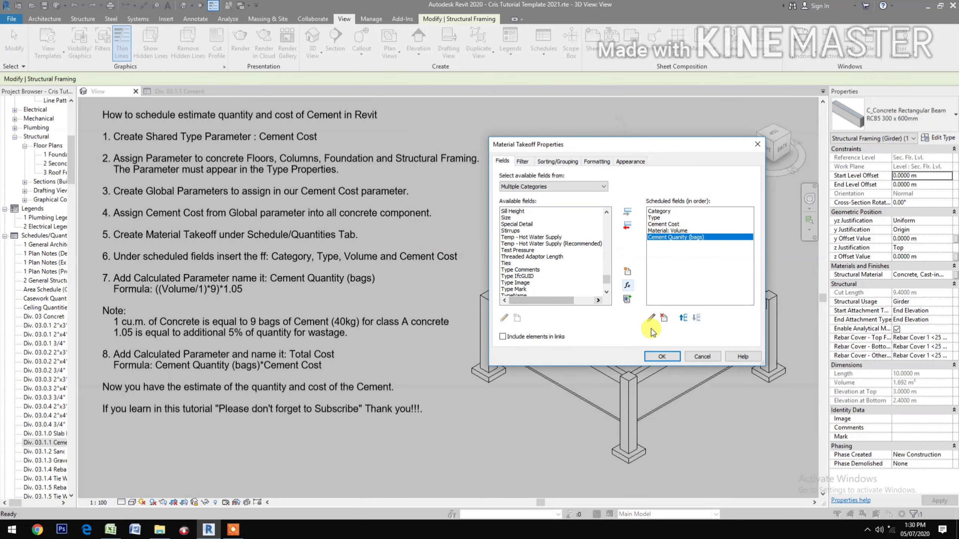
{"action": "left_click", "coordinate": [683, 319]}
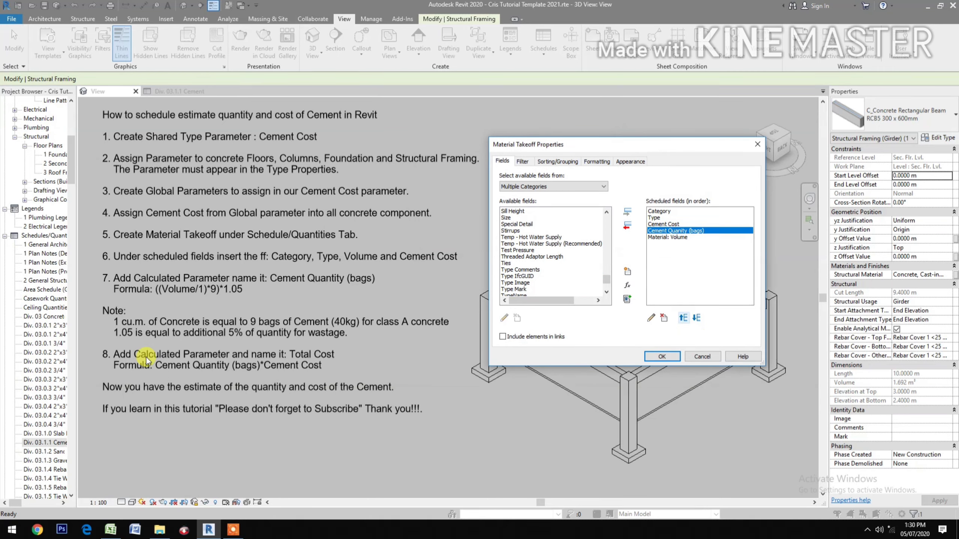
Step: Add a calculated value named Total Cost with the formula [Cement Quanity (bags)]*Cement Cost
{"action": "left_click", "coordinate": [627, 286]}
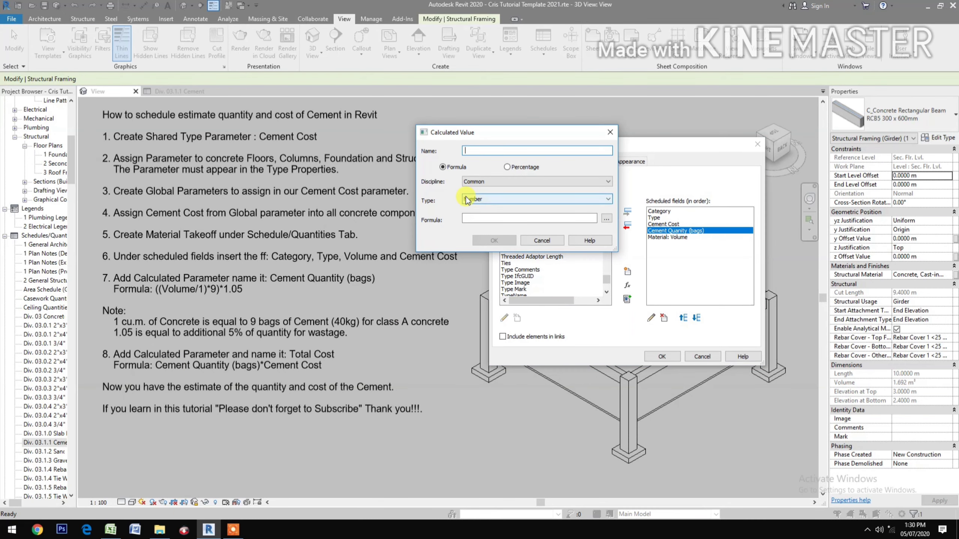
{"action": "type", "text": "To"}
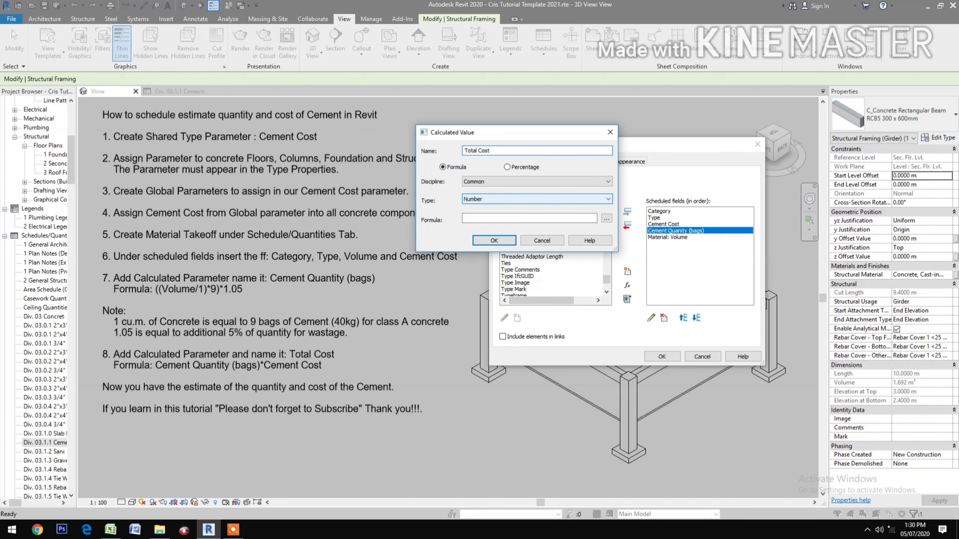
{"action": "type", "text": "tal Cost"}
{"action": "left_click", "coordinate": [607, 218]}
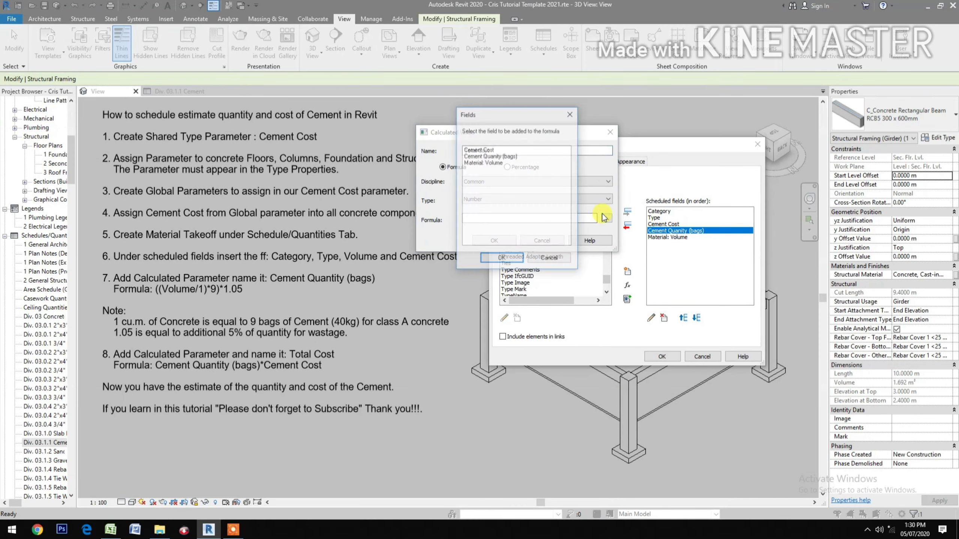
{"action": "left_click", "coordinate": [515, 151]}
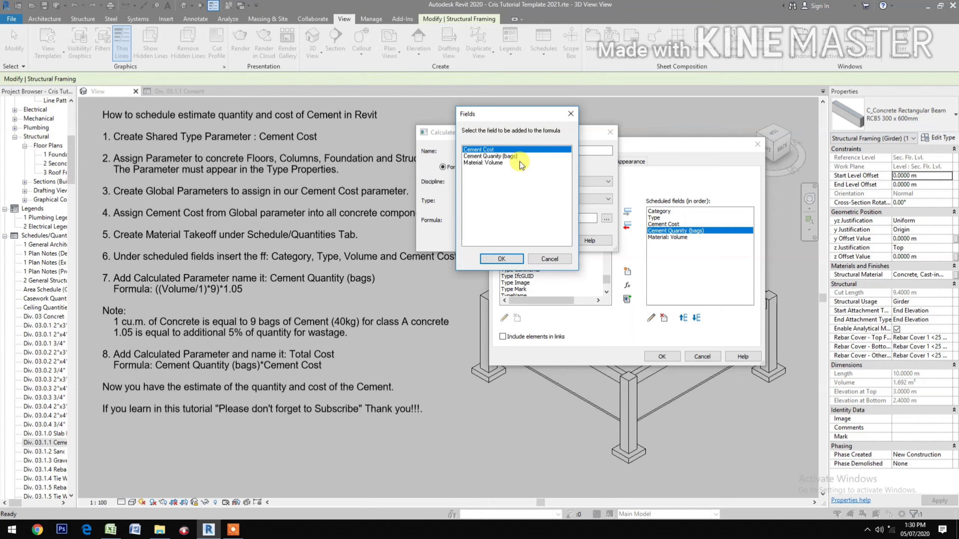
{"action": "left_click", "coordinate": [519, 156]}
{"action": "key", "text": "Return"}
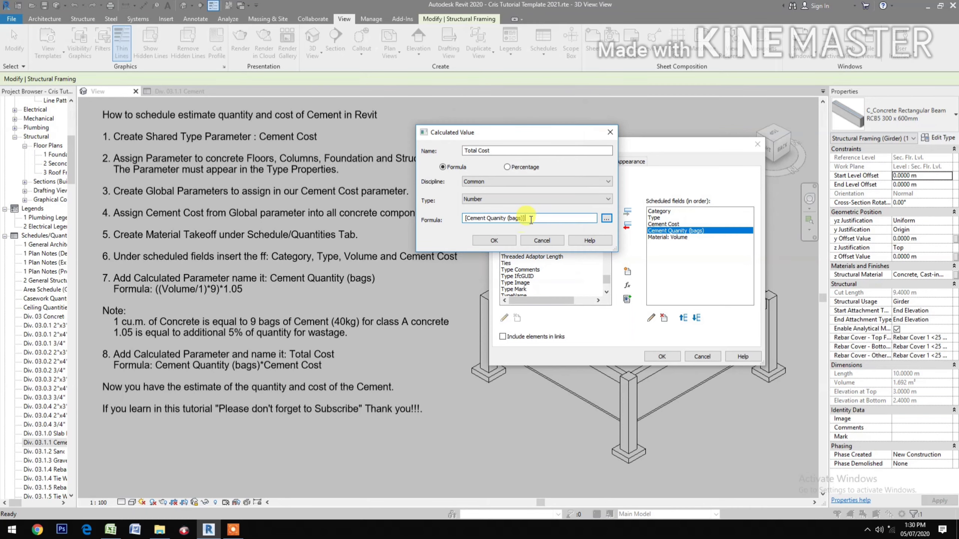
{"action": "type", "text": "*"}
{"action": "left_click", "coordinate": [606, 219]}
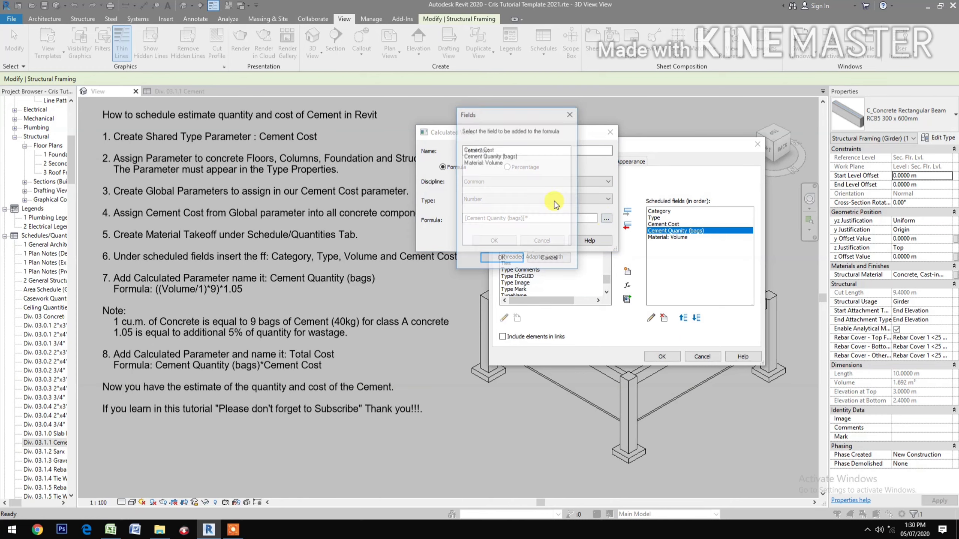
{"action": "left_click", "coordinate": [483, 150]}
{"action": "left_click", "coordinate": [502, 259]}
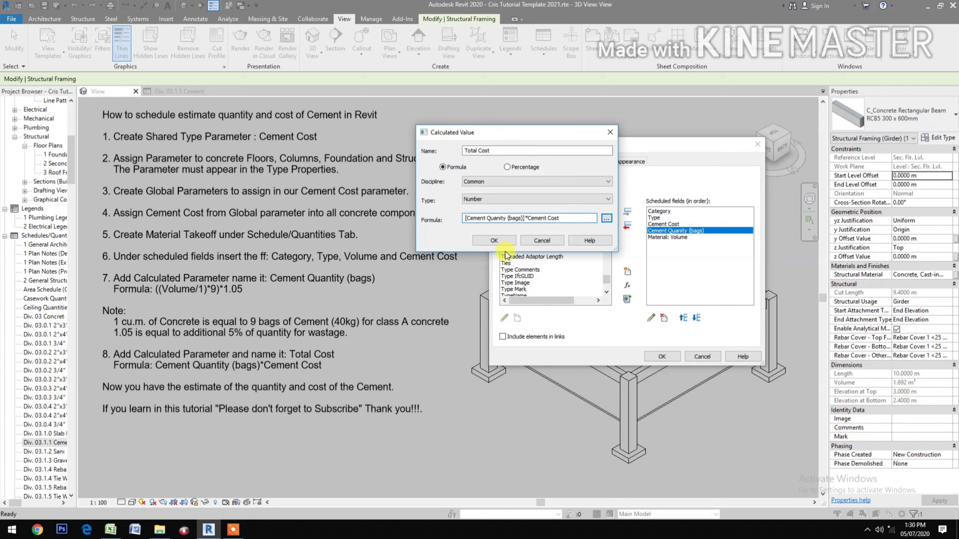
{"action": "left_click", "coordinate": [508, 248]}
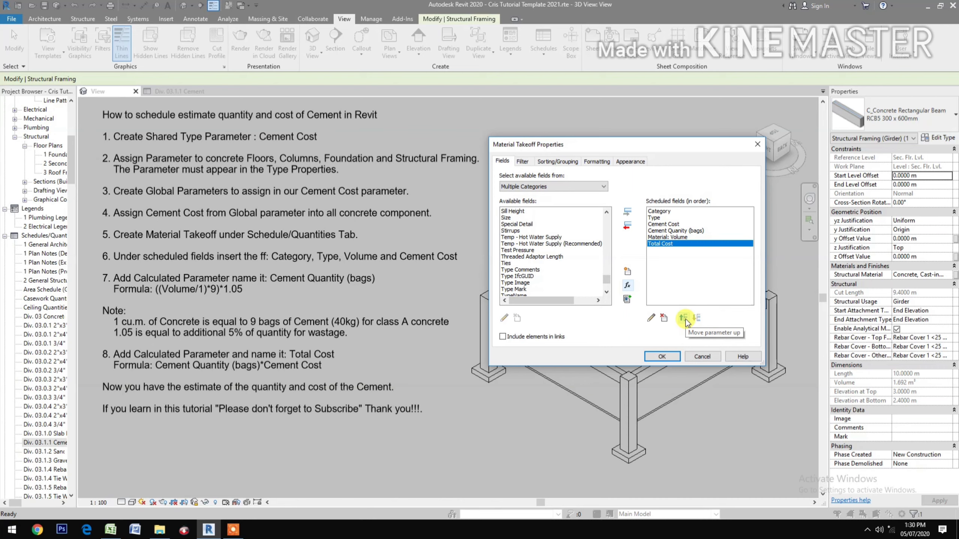
Step: Reorder the scheduled fields so Material: Volume, Cement Quanity (bags) and Cement Cost follow Type, ahead of Total Cost
{"action": "left_click", "coordinate": [663, 224]}
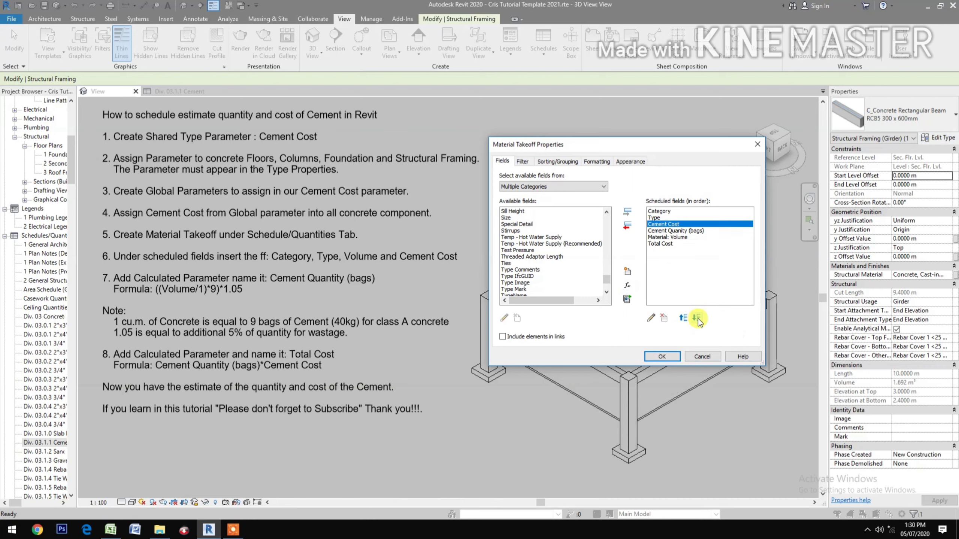
{"action": "left_click", "coordinate": [697, 319]}
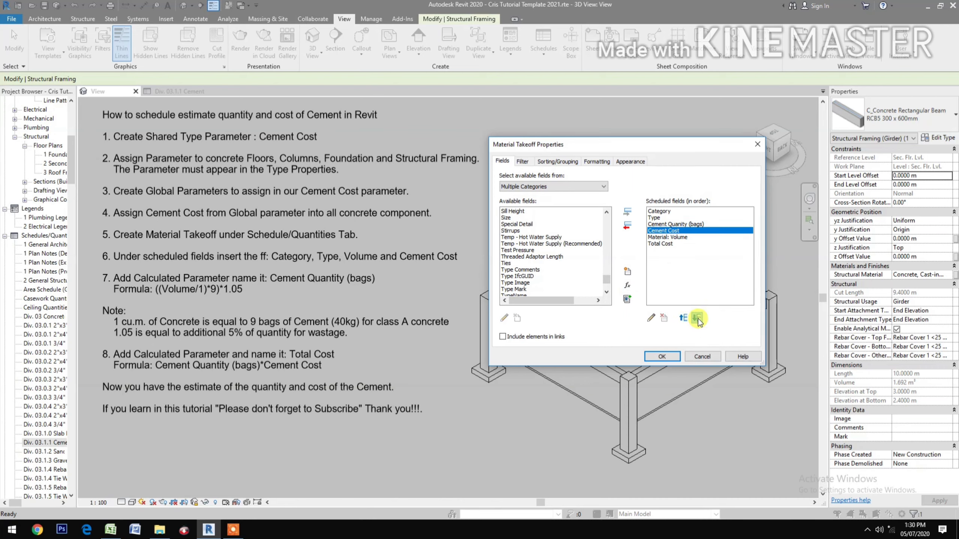
{"action": "left_click", "coordinate": [697, 319]}
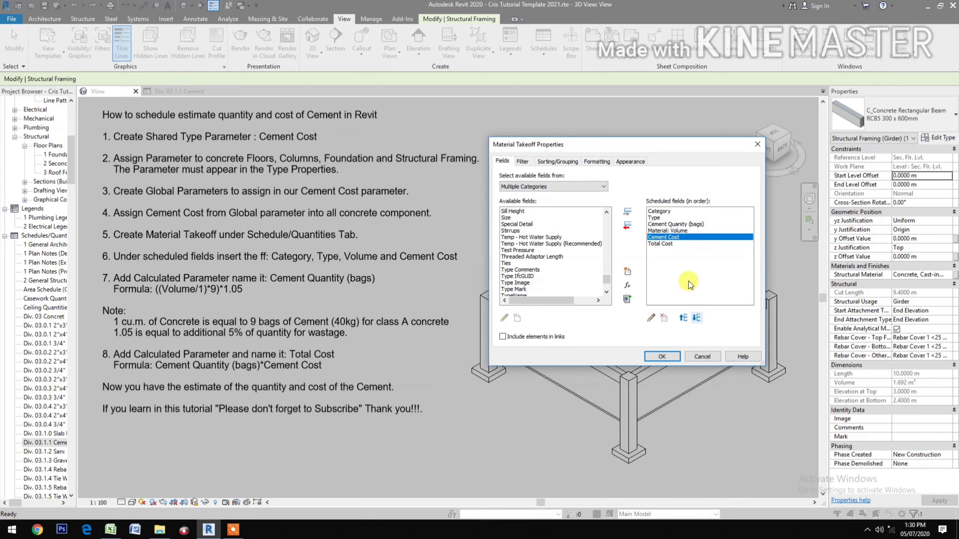
{"action": "left_click", "coordinate": [689, 224]}
{"action": "left_click", "coordinate": [697, 318]}
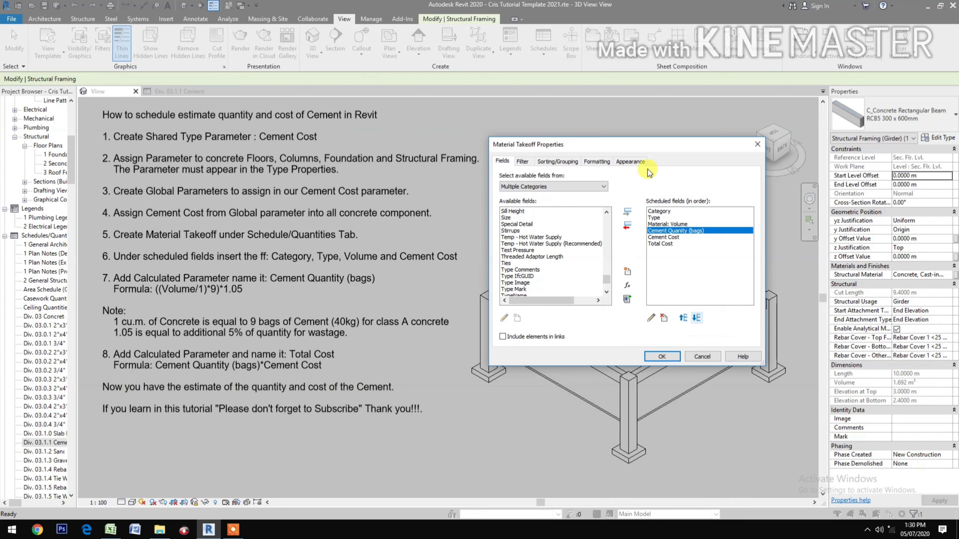
Step: Enable grand totals in the takeoff's sorting and grouping settings
{"action": "left_click", "coordinate": [623, 163]}
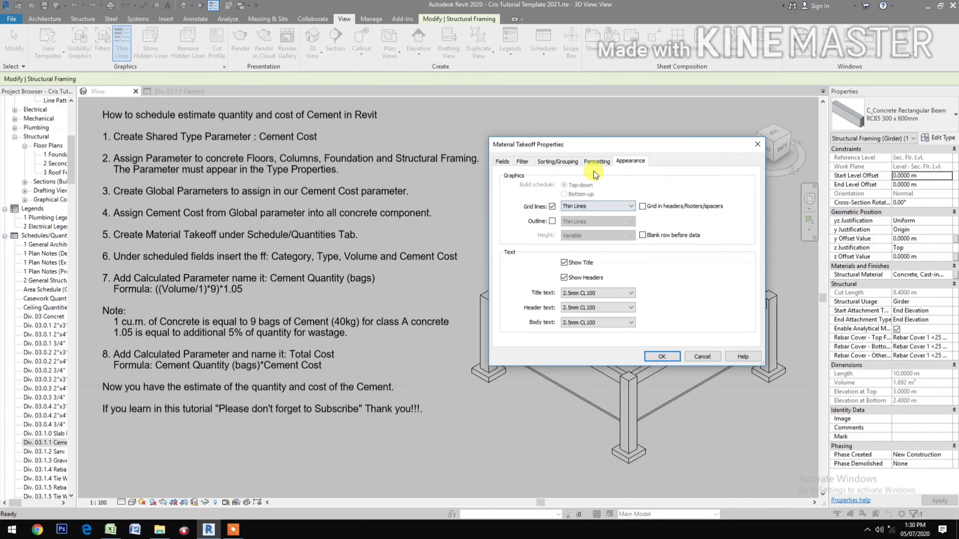
{"action": "left_click", "coordinate": [567, 160]}
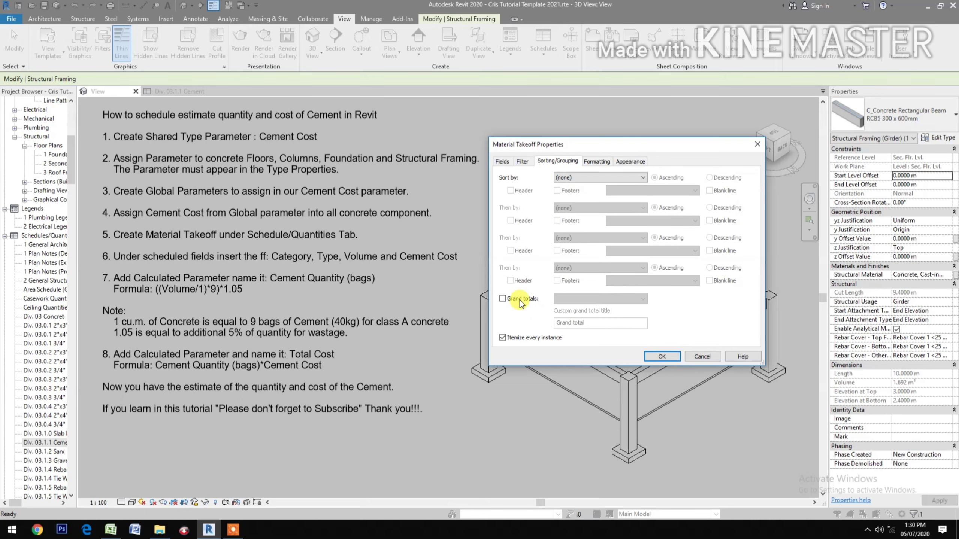
{"action": "left_click", "coordinate": [506, 298]}
Step: Right-align the Total Cost field and set it to calculate totals
{"action": "left_click", "coordinate": [593, 162]}
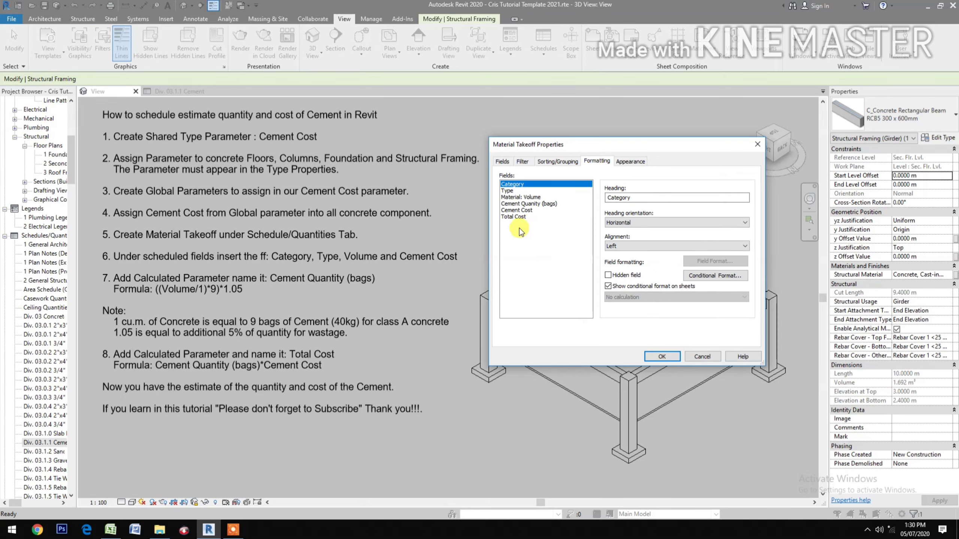
{"action": "left_click", "coordinate": [521, 217]}
{"action": "left_click", "coordinate": [637, 245]}
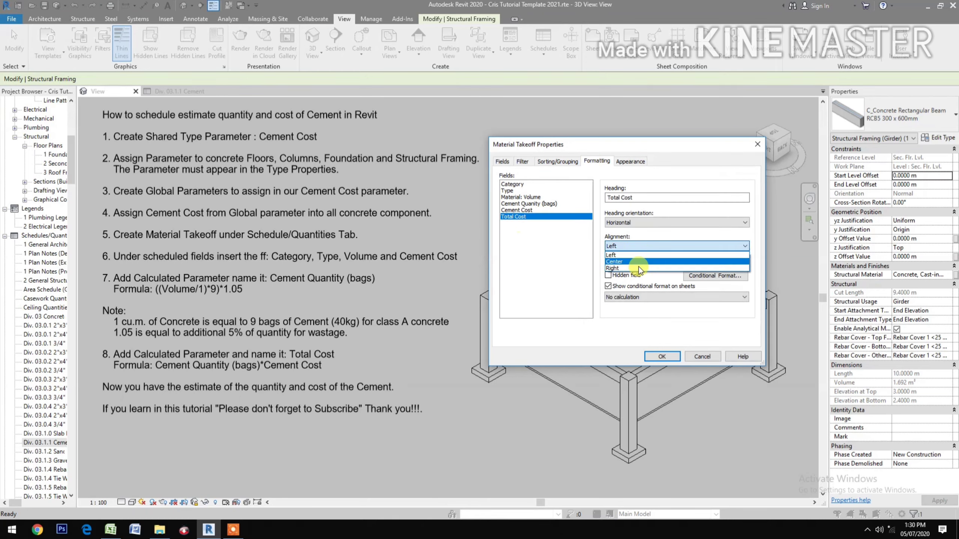
{"action": "left_click", "coordinate": [637, 267]}
{"action": "left_click", "coordinate": [643, 297]}
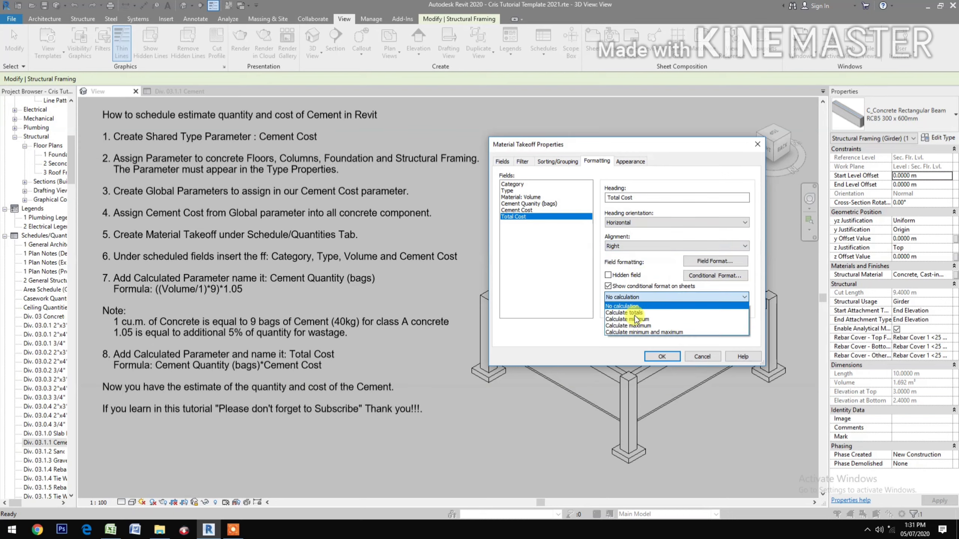
{"action": "left_click", "coordinate": [644, 297]}
Step: Override Total Cost's default format with Currency units, 2 decimal places and digit grouping
{"action": "left_click", "coordinate": [710, 261]}
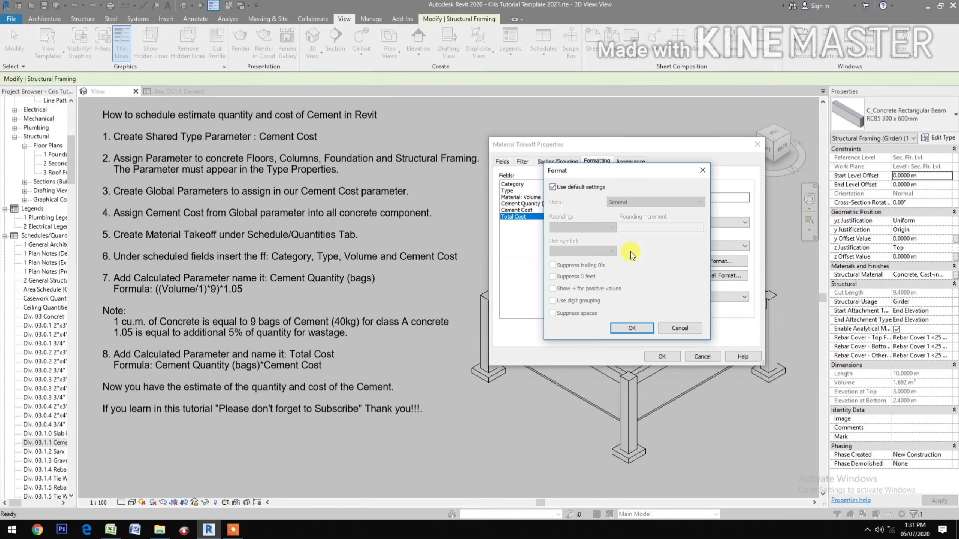
{"action": "left_click", "coordinate": [573, 187]}
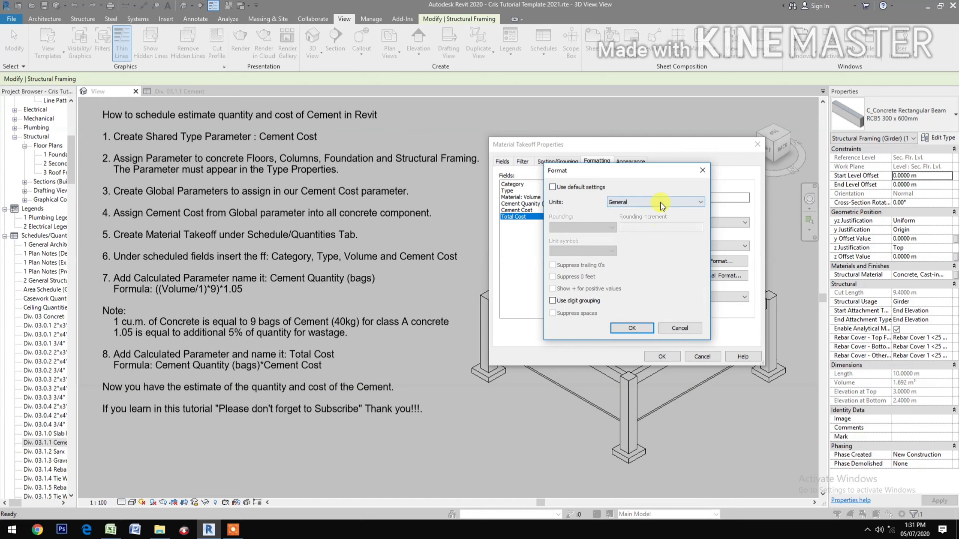
{"action": "left_click", "coordinate": [660, 203]}
{"action": "left_click", "coordinate": [635, 226]}
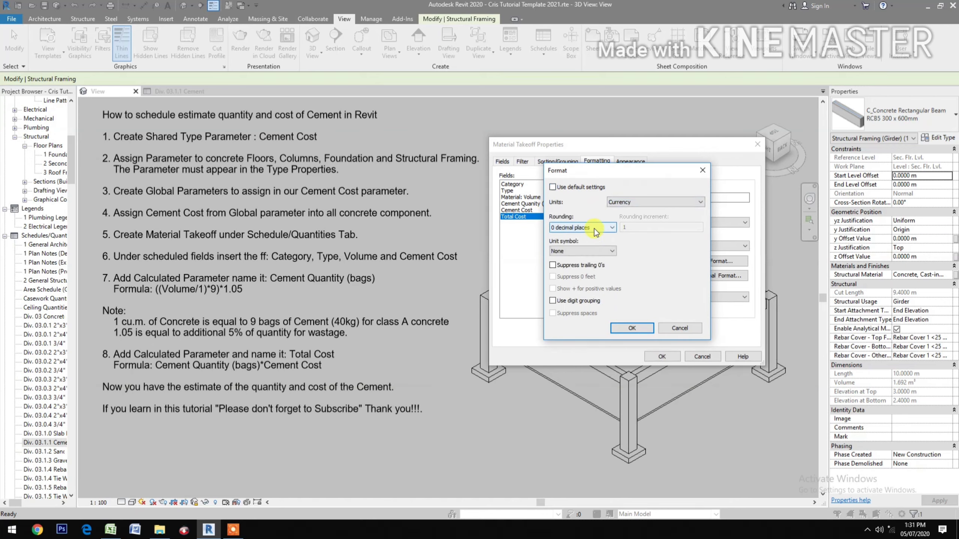
{"action": "left_click", "coordinate": [601, 227]}
{"action": "left_click", "coordinate": [584, 269]}
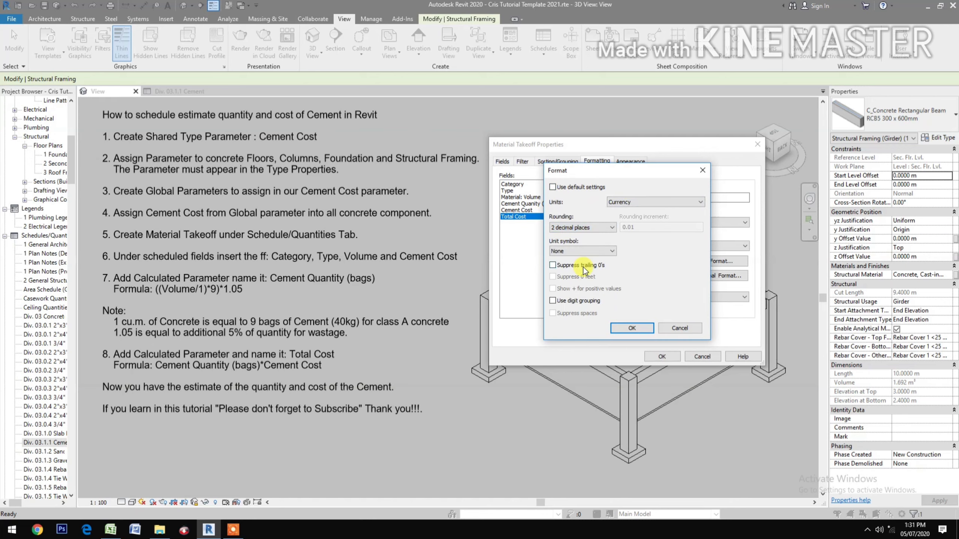
{"action": "left_click", "coordinate": [553, 301]}
{"action": "left_click", "coordinate": [617, 329]}
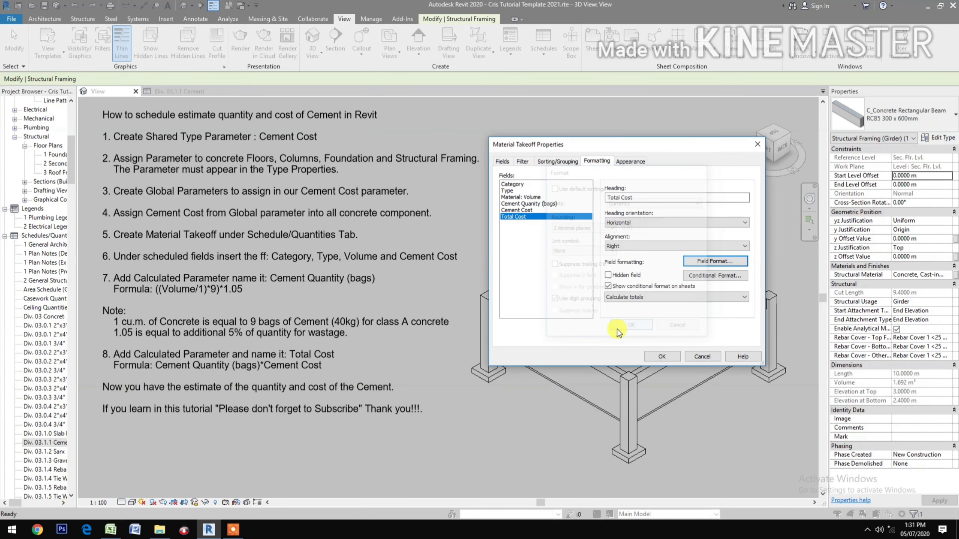
Step: Right-align the Cement Cost field and accept its field format settings
{"action": "left_click", "coordinate": [533, 210]}
{"action": "left_click", "coordinate": [620, 246]}
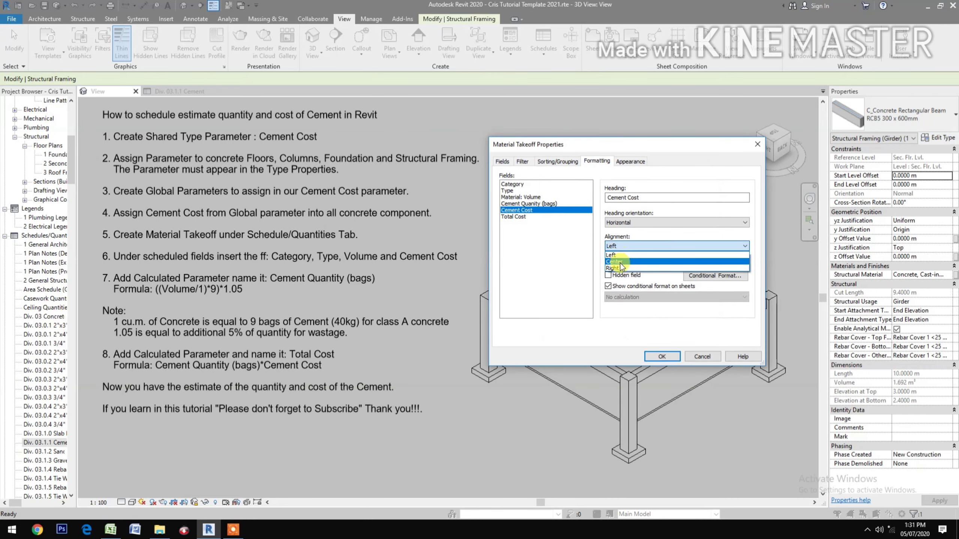
{"action": "left_click", "coordinate": [621, 266]}
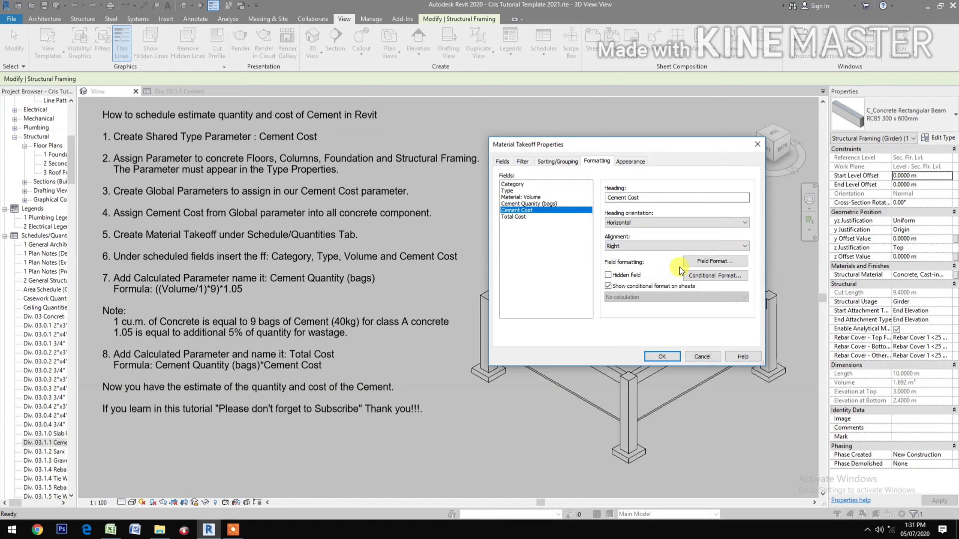
{"action": "left_click", "coordinate": [705, 260]}
{"action": "left_click", "coordinate": [634, 325]}
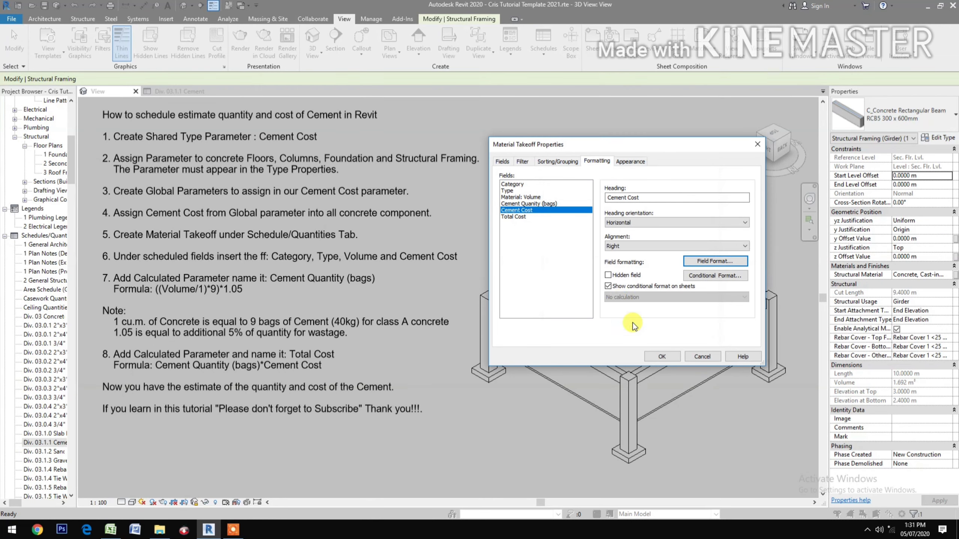
Step: Right-align the Cement Quanity (bags) field and set it to calculate totals
{"action": "left_click", "coordinate": [536, 204]}
{"action": "left_click", "coordinate": [637, 245]}
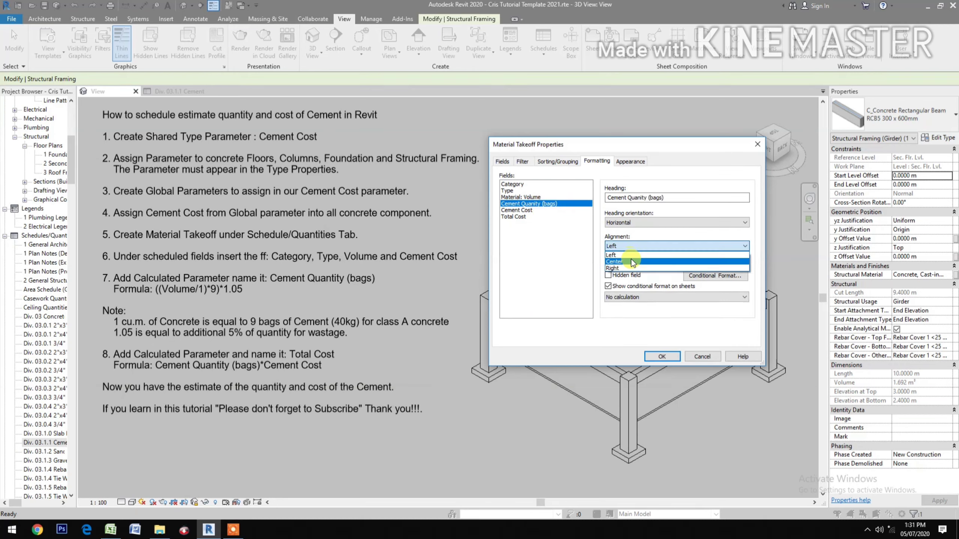
{"action": "left_click", "coordinate": [630, 267]}
{"action": "left_click", "coordinate": [665, 296]}
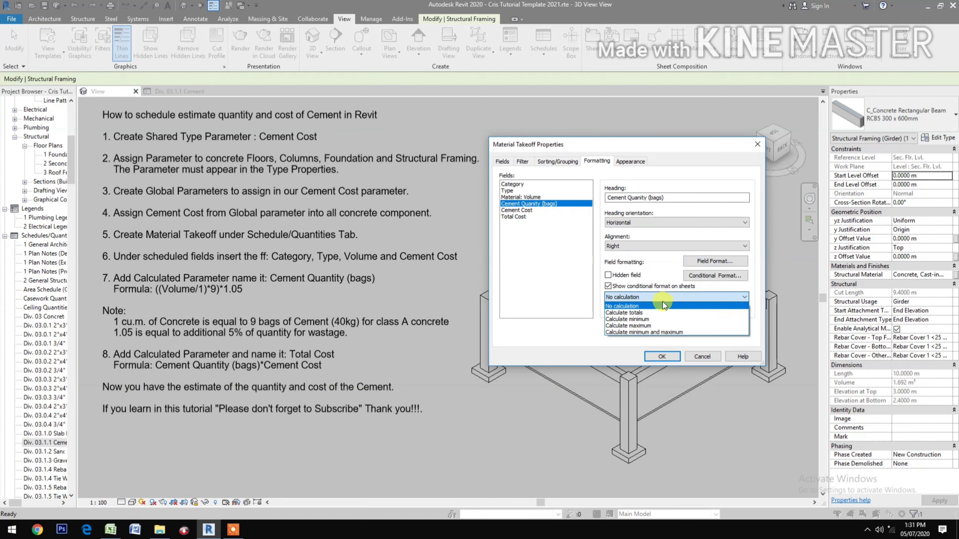
{"action": "left_click", "coordinate": [642, 312]}
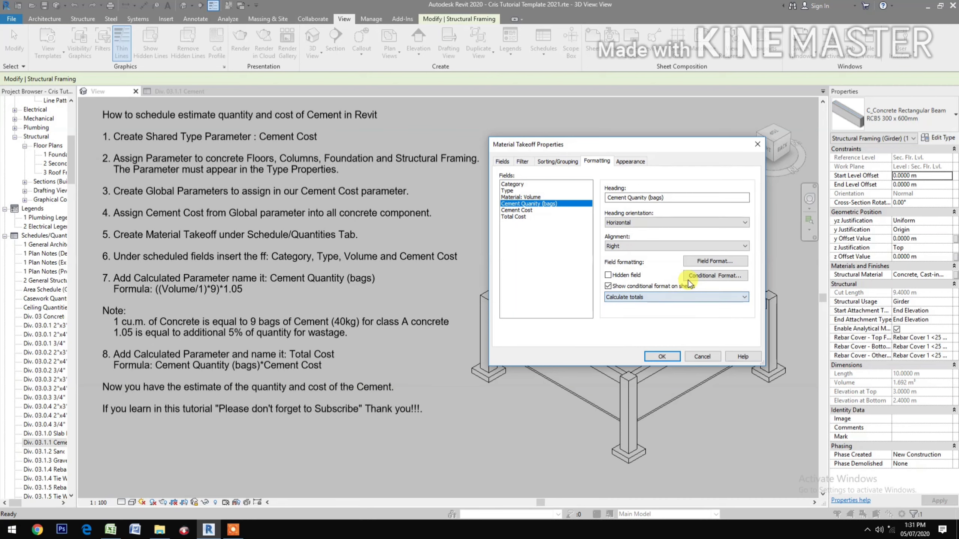
Step: Override the default format of Cement Quanity (bags) with Fixed units and 2 decimal places
{"action": "left_click", "coordinate": [705, 265]}
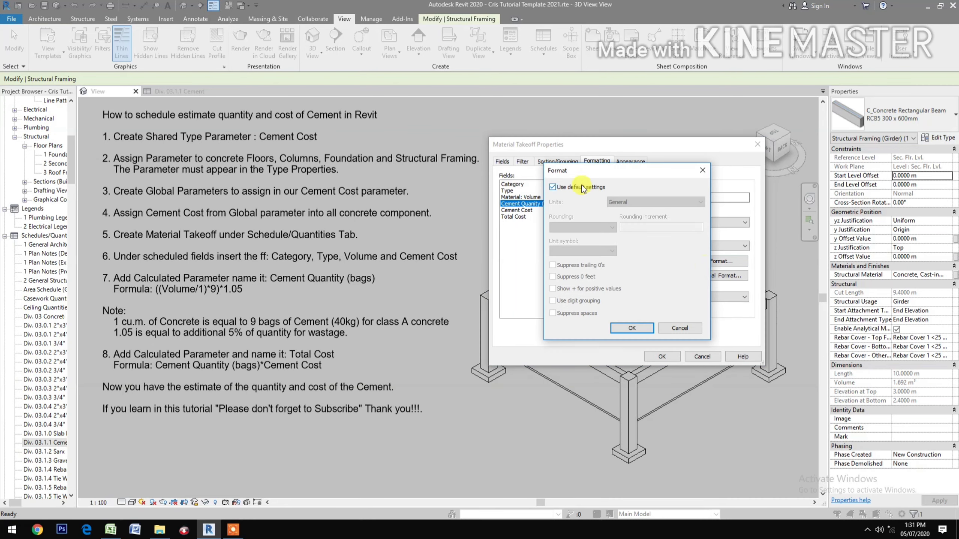
{"action": "left_click", "coordinate": [582, 188]}
{"action": "left_click", "coordinate": [629, 202]}
{"action": "left_click", "coordinate": [628, 218]}
{"action": "left_click", "coordinate": [590, 228]}
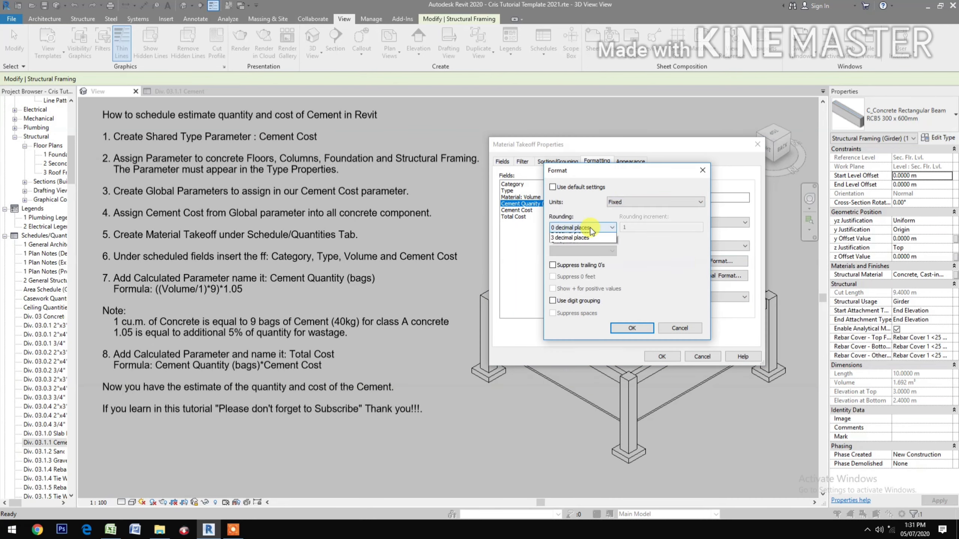
{"action": "left_click", "coordinate": [585, 269]}
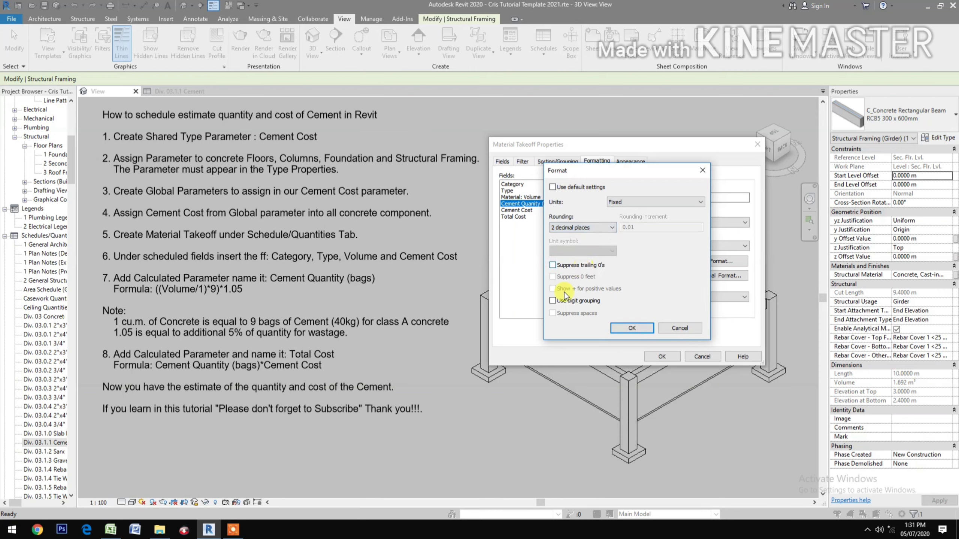
{"action": "left_click", "coordinate": [626, 327]}
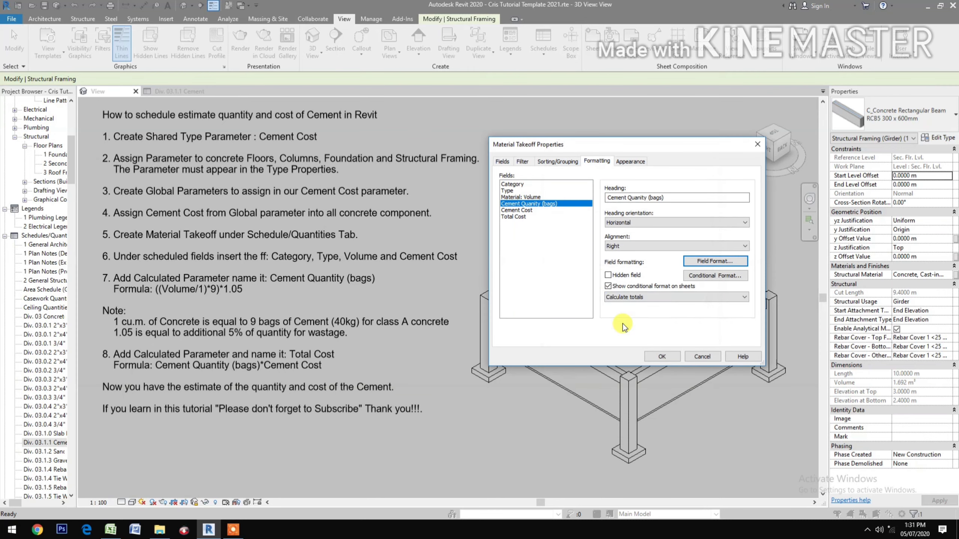
Step: Set the Material: Volume field to calculate totals and right-align it
{"action": "left_click", "coordinate": [529, 196]}
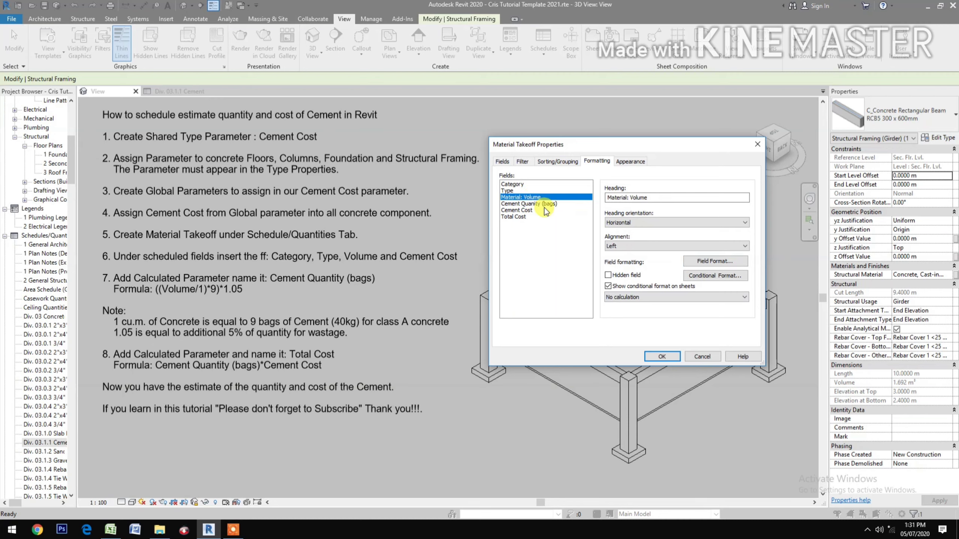
{"action": "left_click", "coordinate": [639, 298]}
{"action": "left_click", "coordinate": [642, 310]}
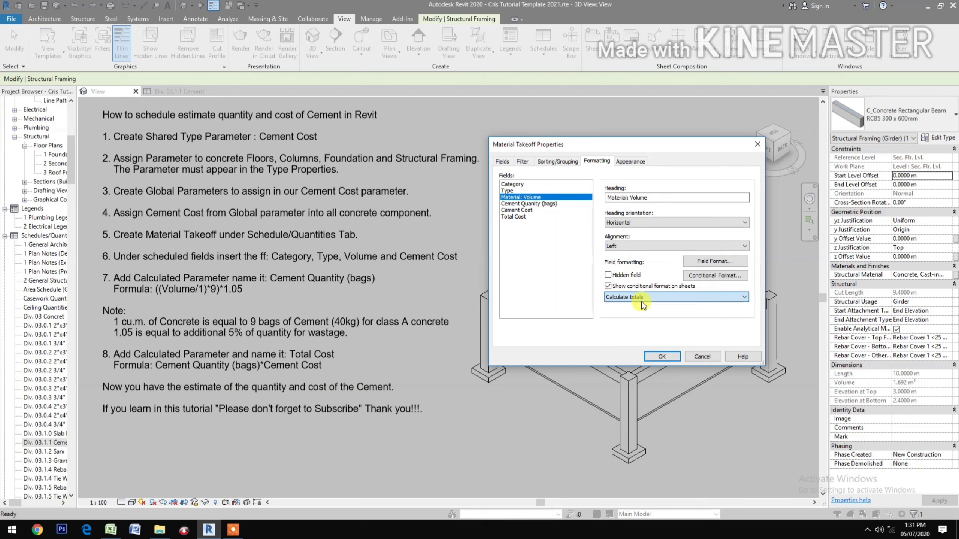
{"action": "left_click", "coordinate": [649, 247]}
{"action": "left_click", "coordinate": [649, 265]}
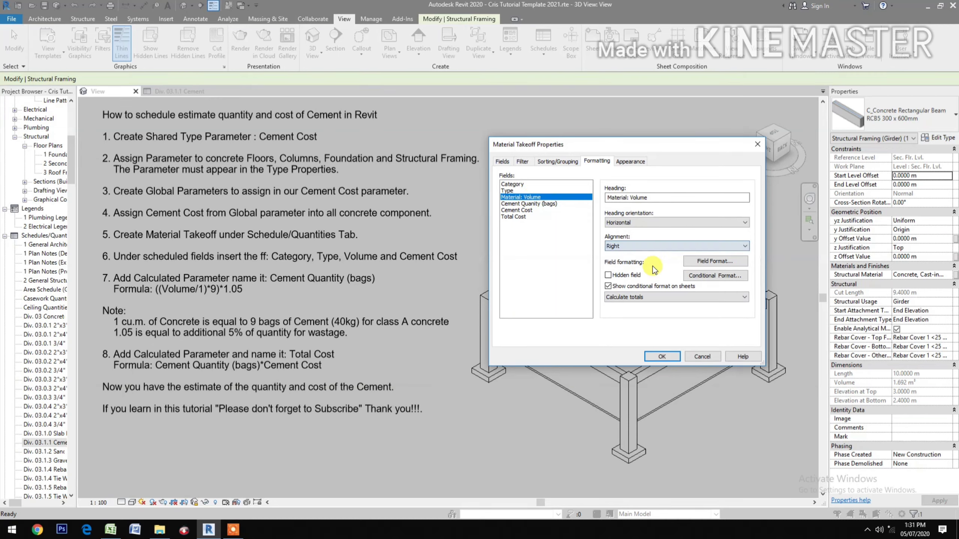
Step: Override Material: Volume's project format settings, keeping Cubic meters as the unit, and accept the takeoff properties to generate the schedule
{"action": "left_click", "coordinate": [701, 262]}
{"action": "left_click", "coordinate": [567, 187]}
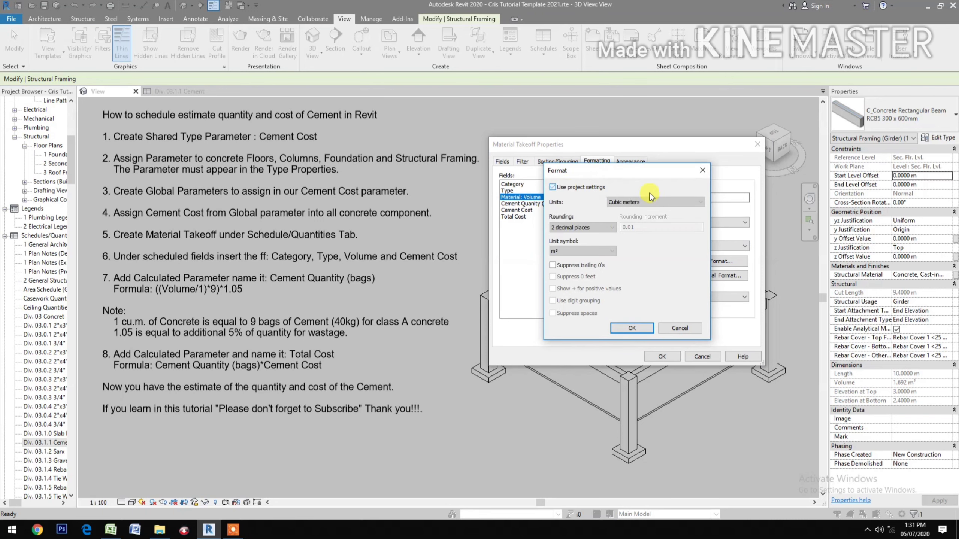
{"action": "left_click", "coordinate": [653, 202]}
{"action": "left_click", "coordinate": [628, 301]}
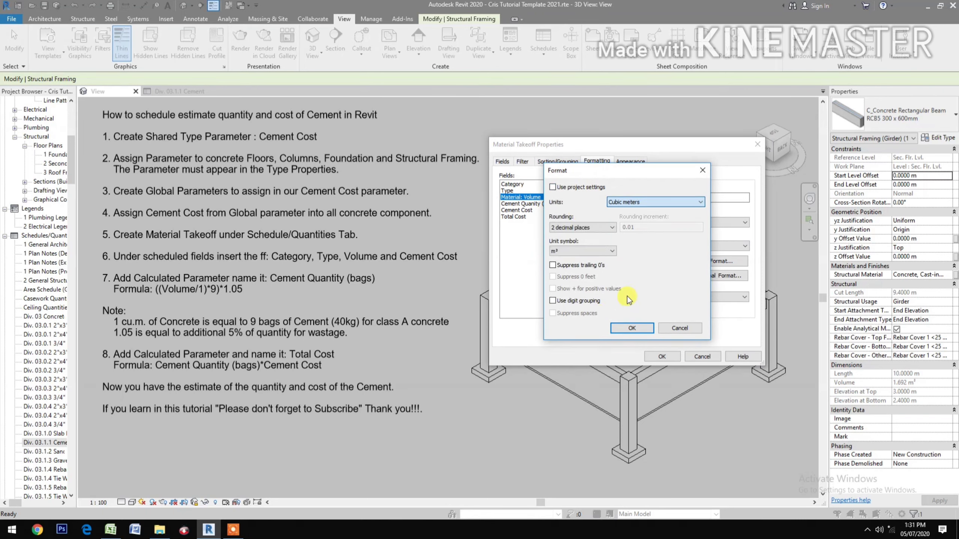
{"action": "left_click", "coordinate": [617, 330]}
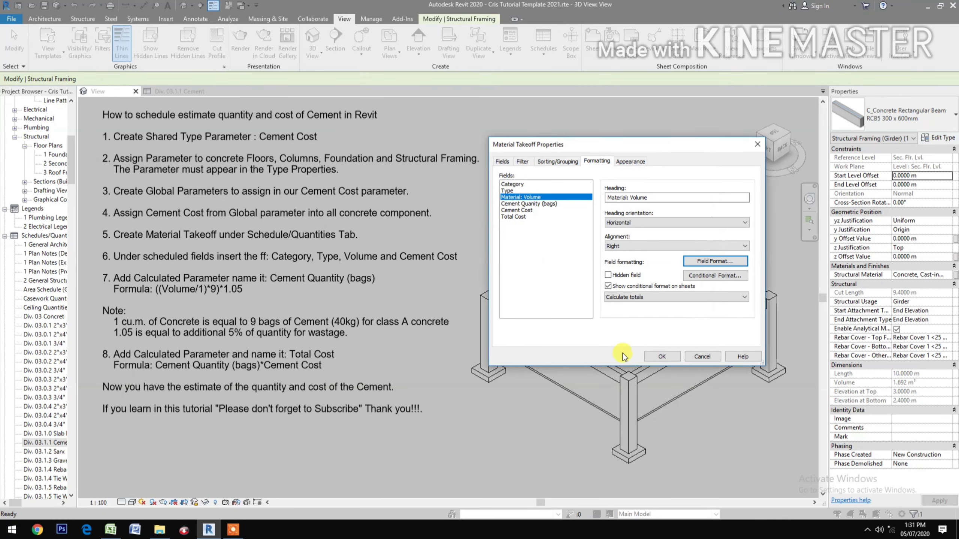
{"action": "left_click", "coordinate": [661, 357]}
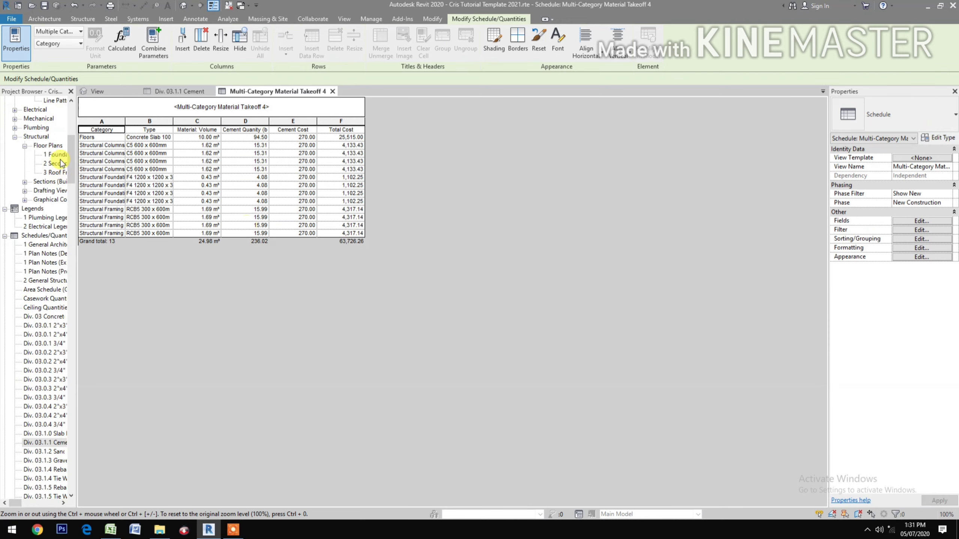
Step: Widen the Category, Type, Material: Volume and Cement Quanity (bags) columns so their headings and entries fit
{"action": "left_click_drag", "start_coordinate": [125, 123], "coordinate": [213, 119]}
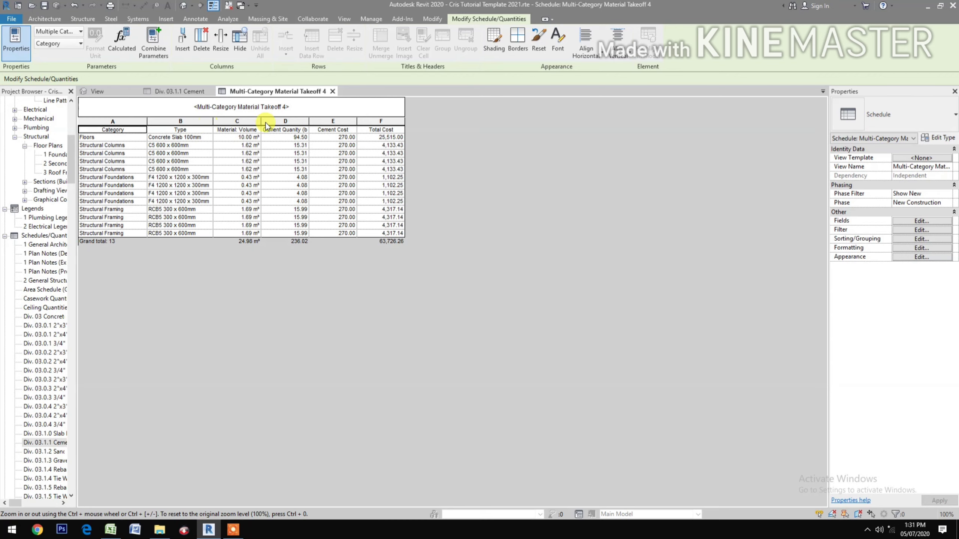
{"action": "left_click_drag", "start_coordinate": [262, 123], "coordinate": [275, 123]}
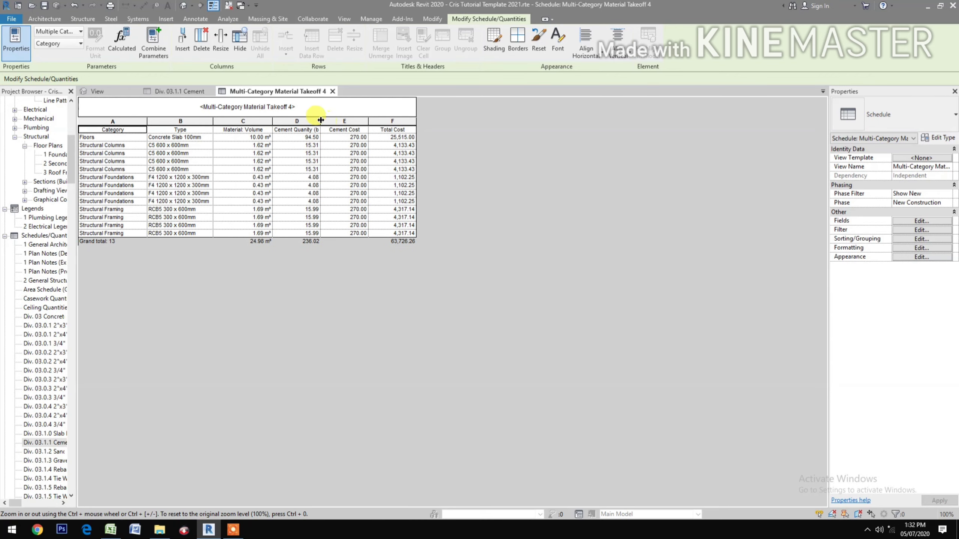
{"action": "left_click_drag", "start_coordinate": [321, 122], "coordinate": [336, 128]}
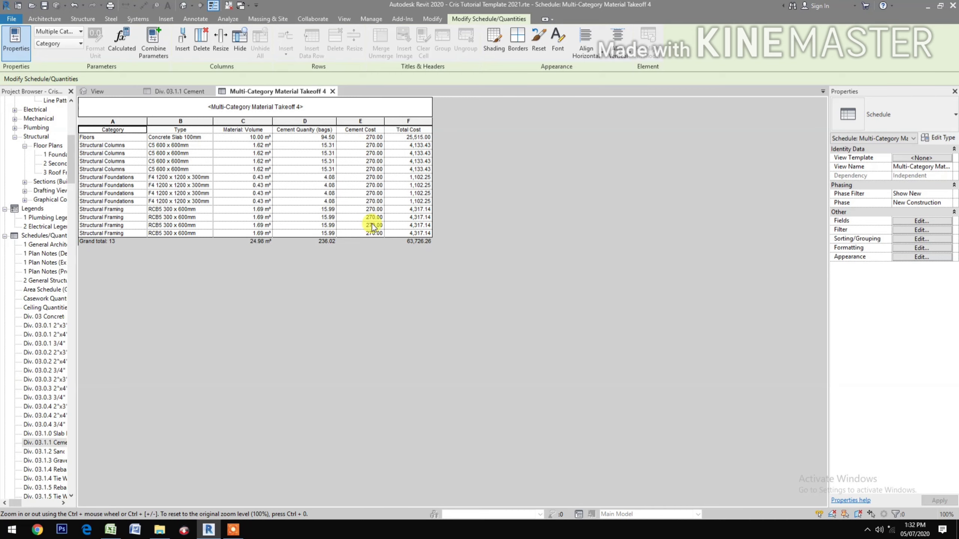
Step: Set the Cement Cost global parameter to 280 and return to the 3D view
{"action": "left_click", "coordinate": [370, 18]}
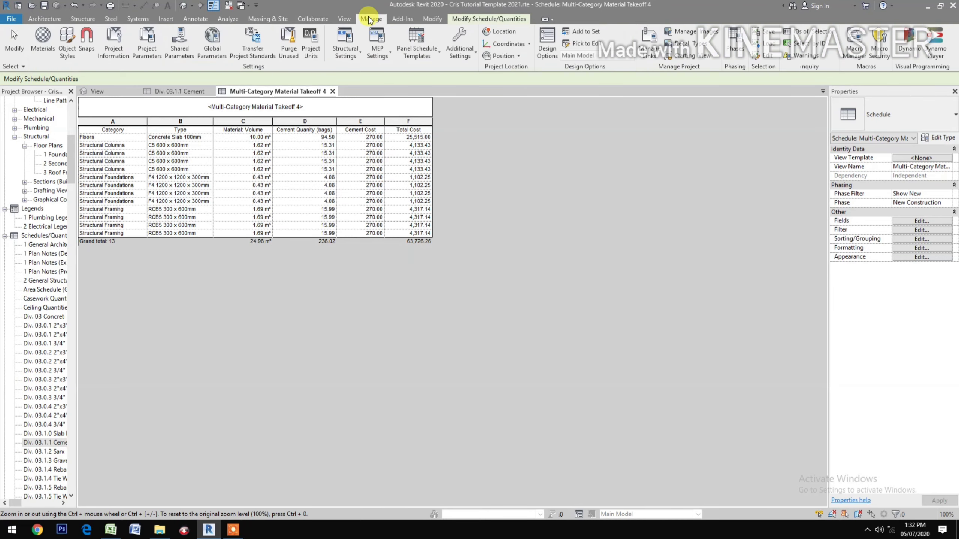
{"action": "left_click", "coordinate": [211, 39]}
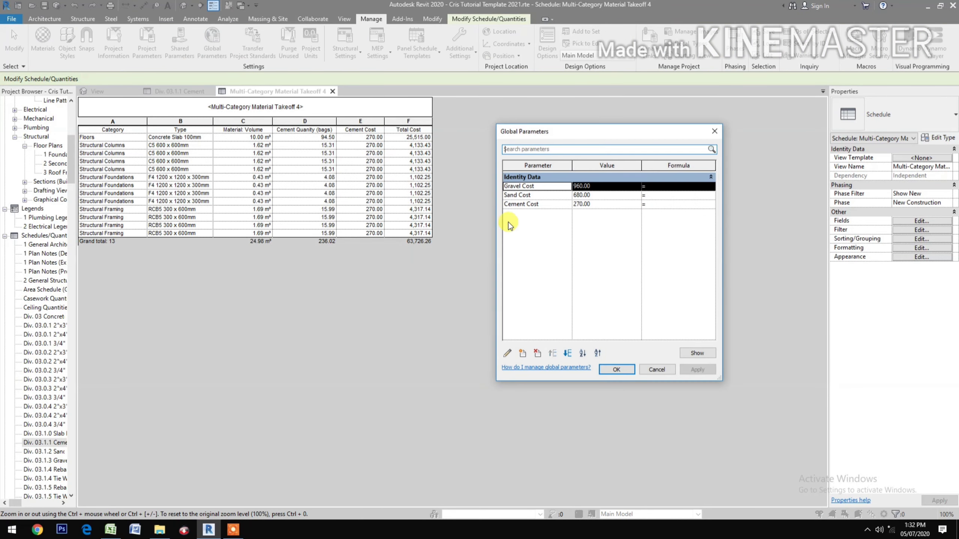
{"action": "left_click", "coordinate": [601, 205]}
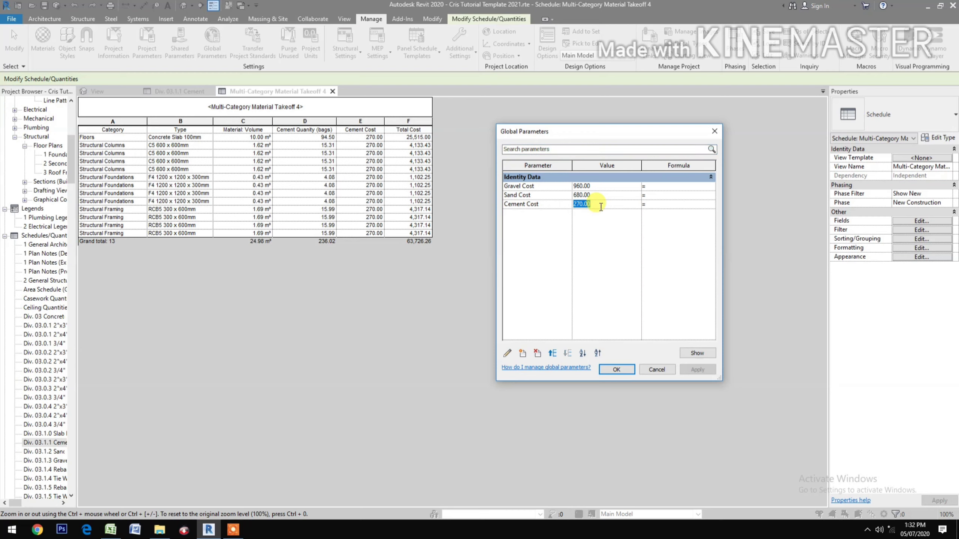
{"action": "type", "text": "280"}
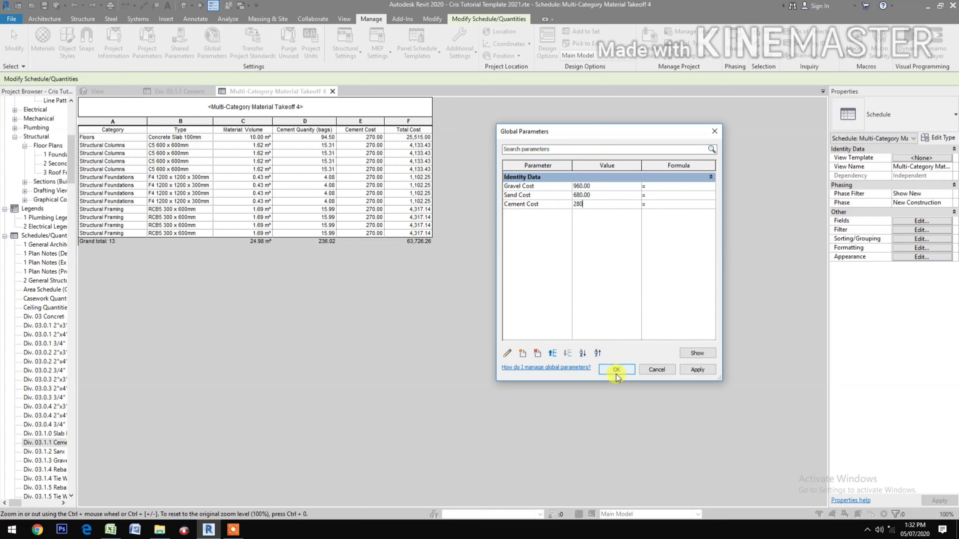
{"action": "left_click", "coordinate": [616, 371]}
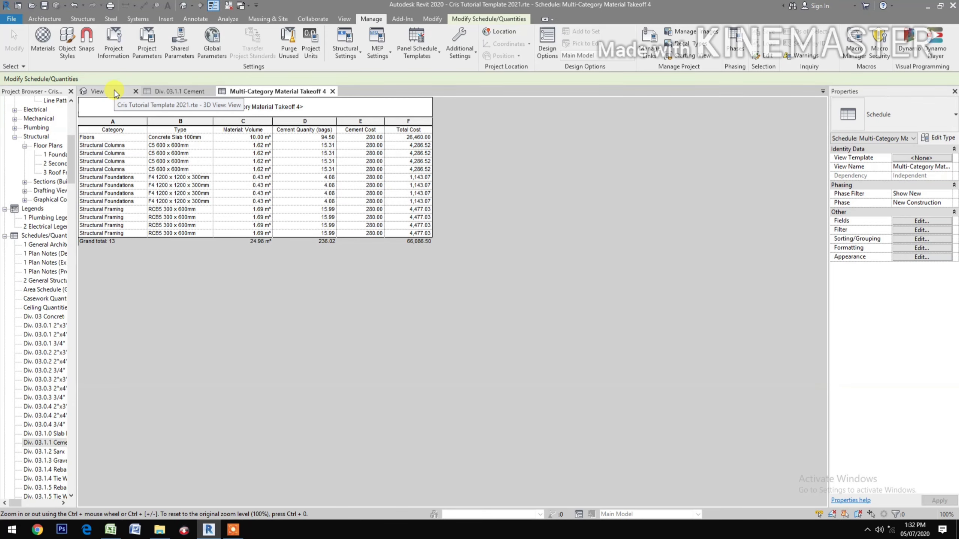
{"action": "left_click", "coordinate": [97, 91]}
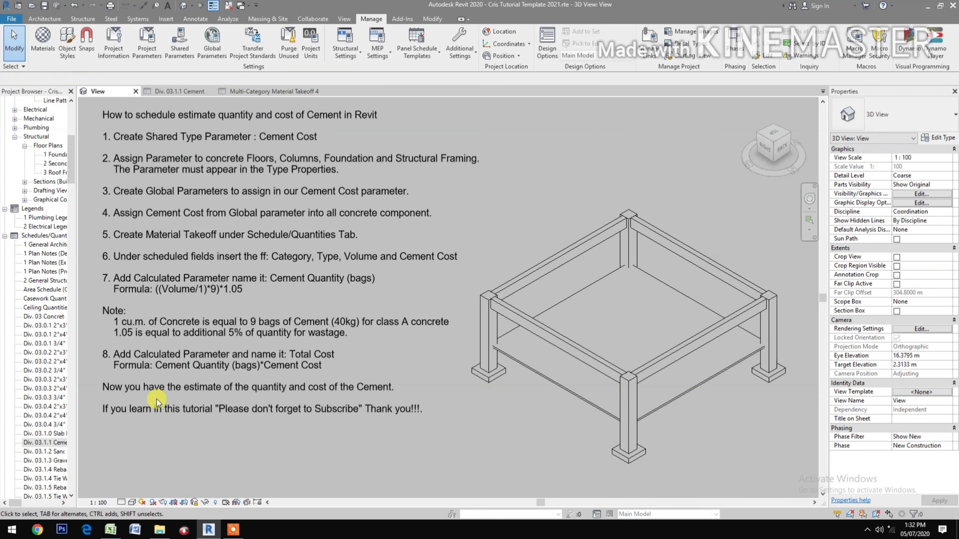